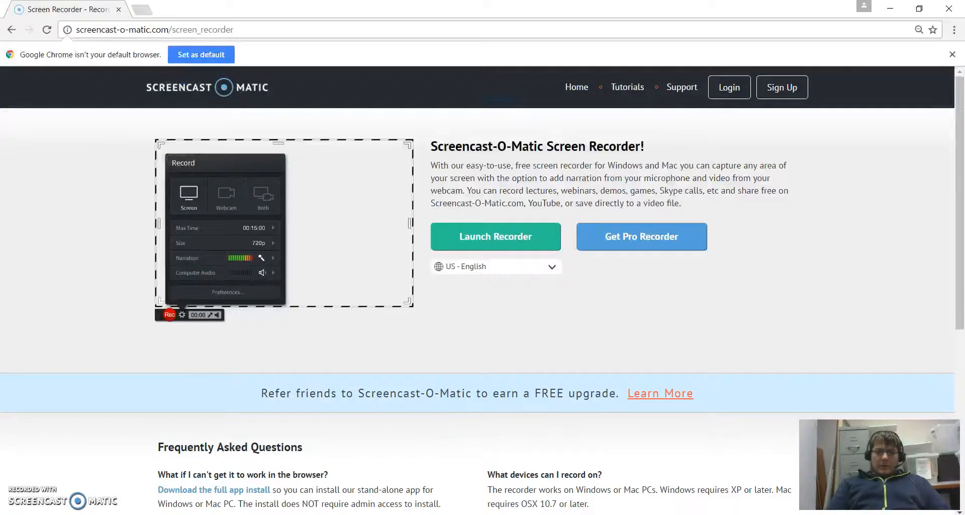
# - Search the web for adobe spark in a new tab and log in to Adobe Spark, allowing Adobe ID offline access
pyautogui.click(141, 11)
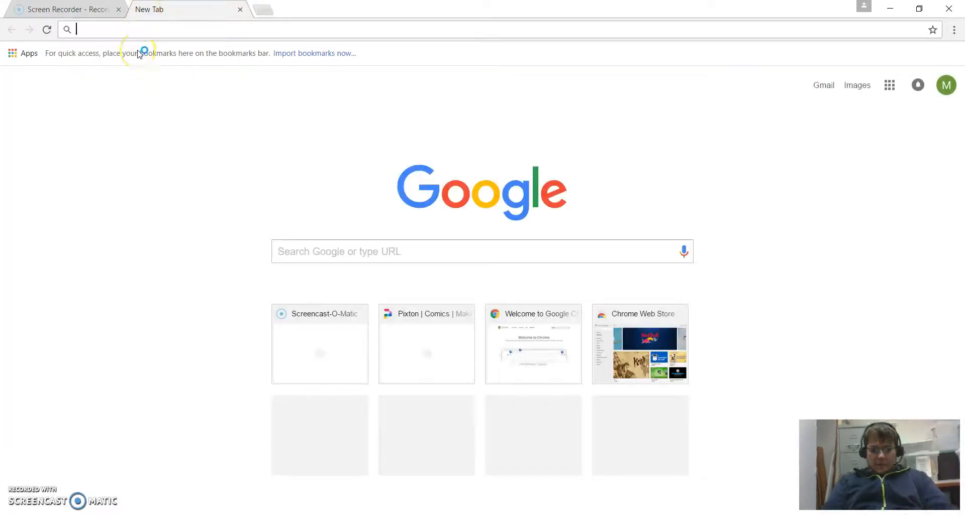
pyautogui.write('adobe')
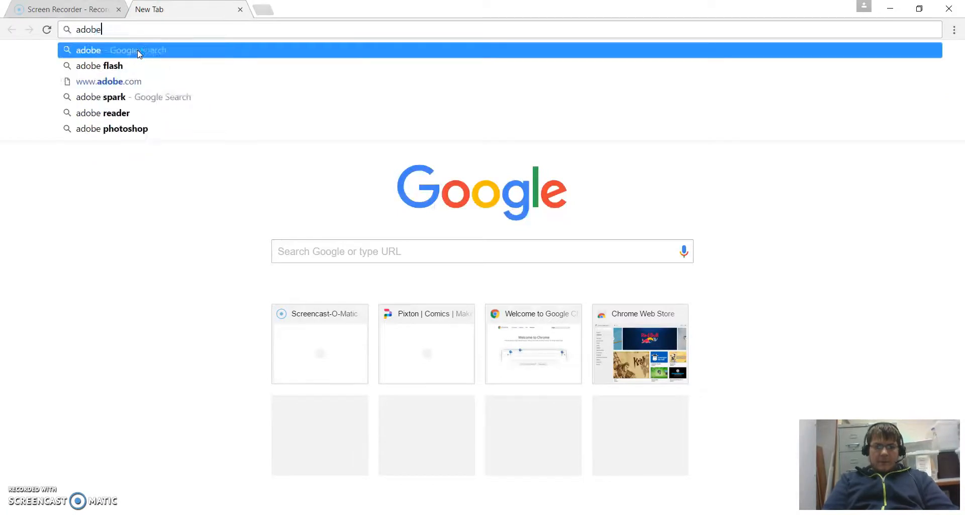
pyautogui.write(' spark')
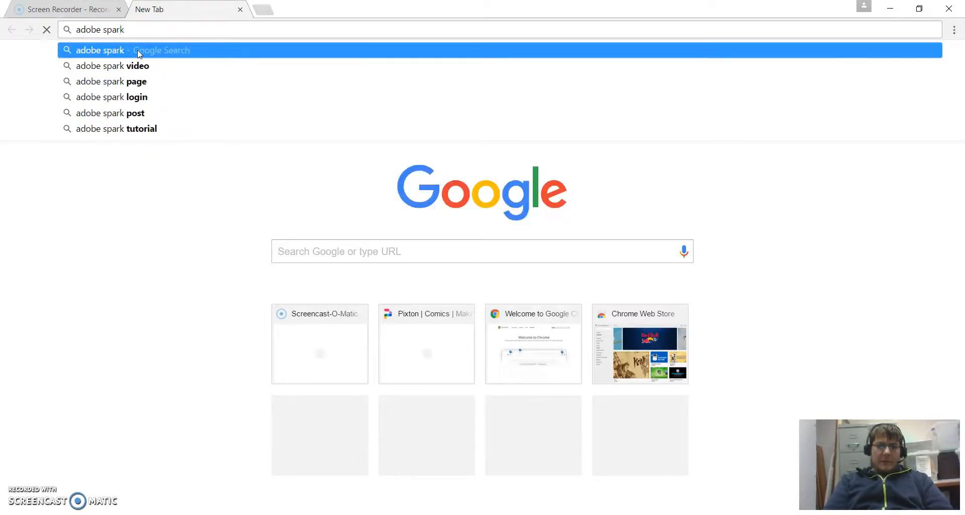
pyautogui.click(140, 50)
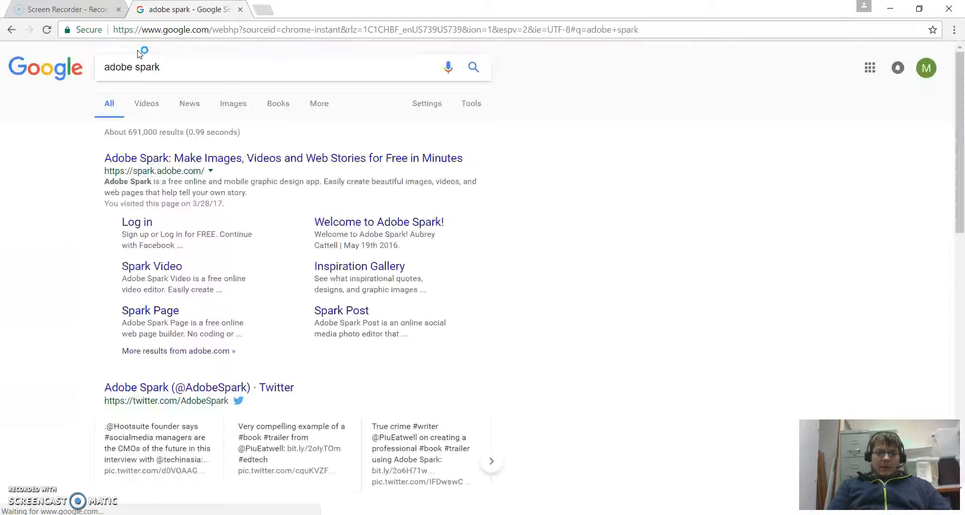
pyautogui.click(146, 223)
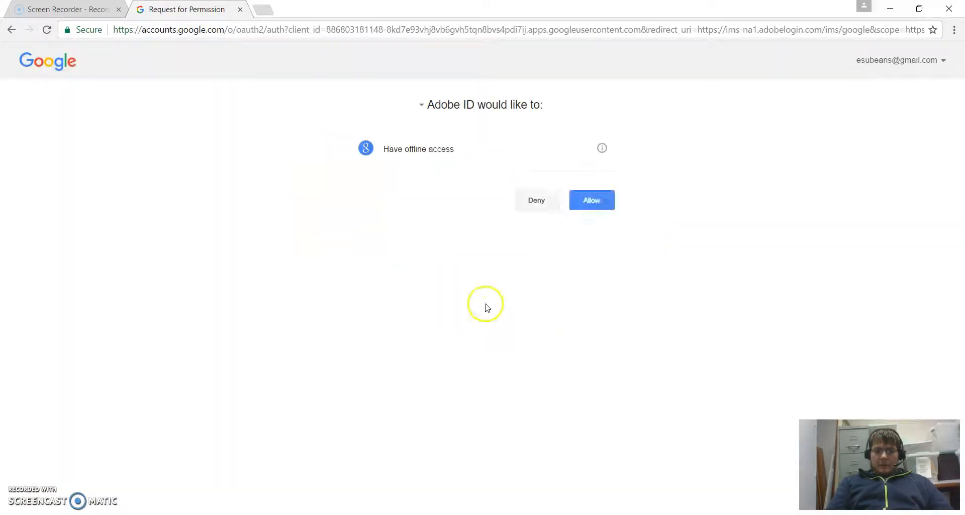
pyautogui.click(597, 201)
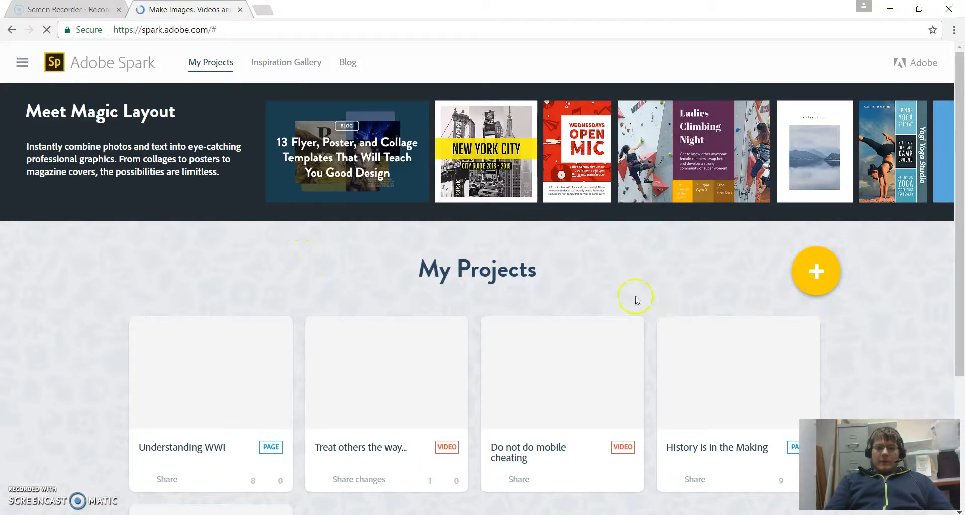
# - Start a new Post project from the My Projects page
pyautogui.moveTo(964, 190); pyautogui.dragTo(964, 134)
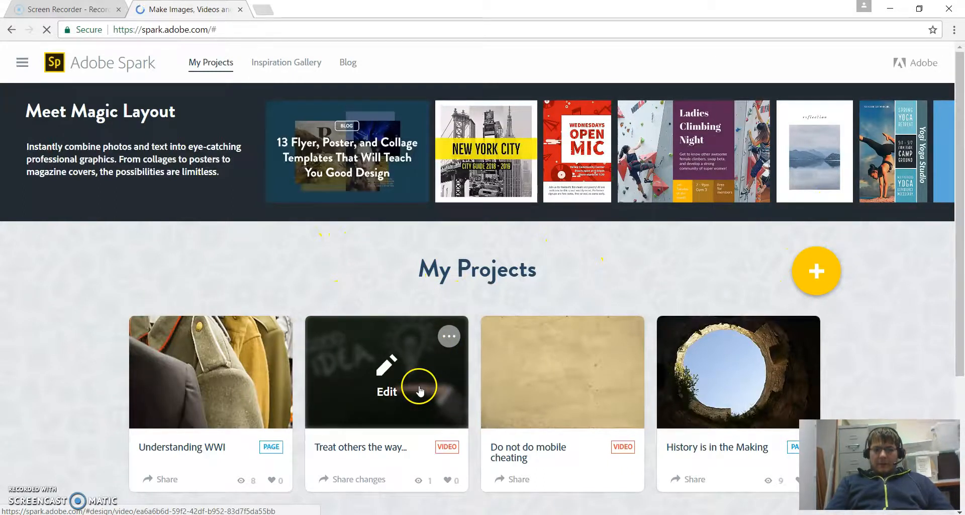
pyautogui.moveTo(960, 157); pyautogui.dragTo(962, 286)
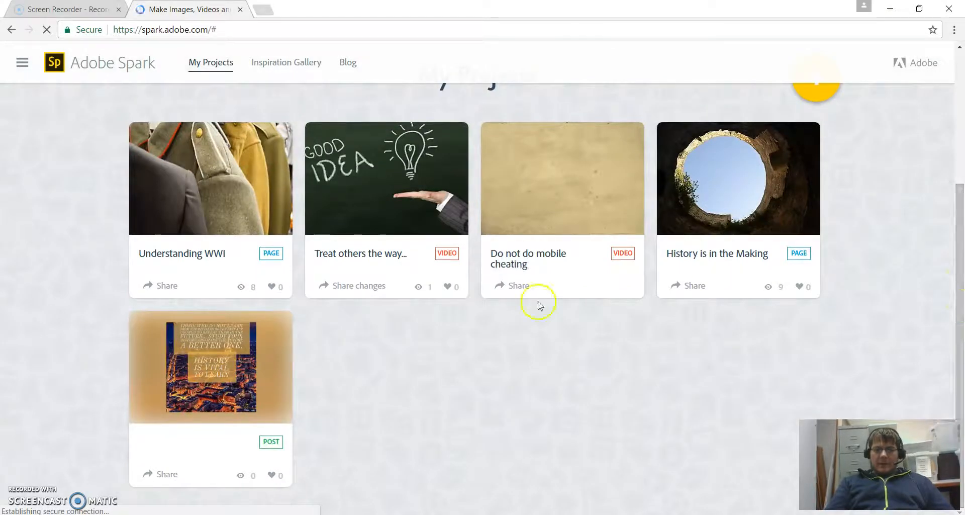
pyautogui.moveTo(960, 285); pyautogui.dragTo(963, 155)
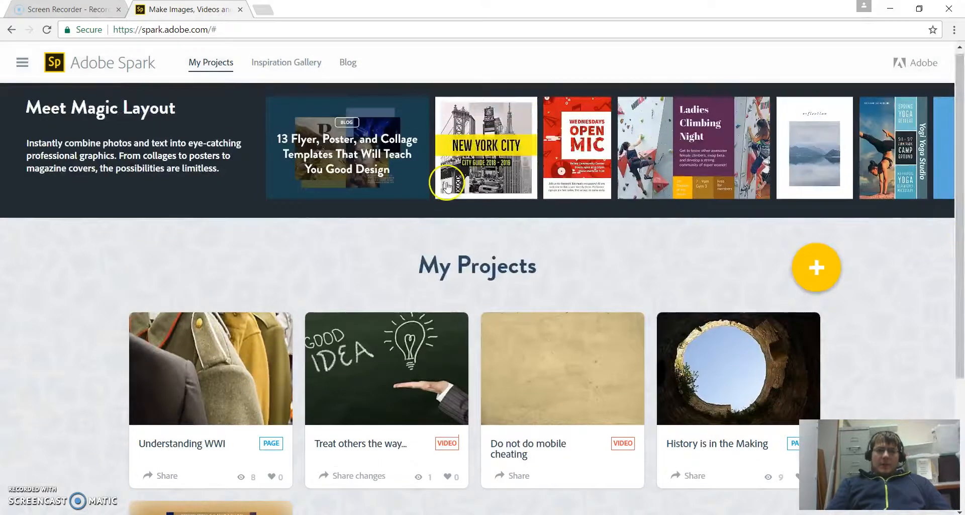
pyautogui.click(23, 63)
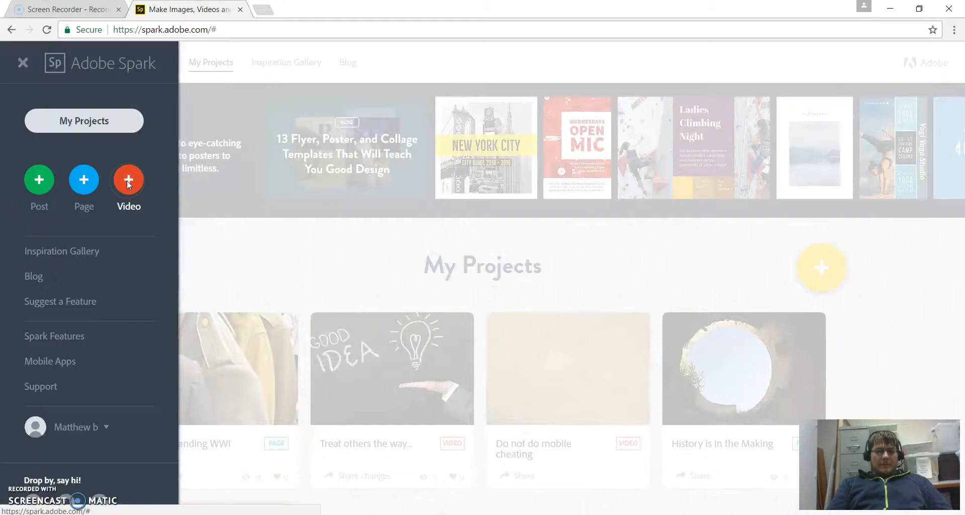
pyautogui.click(40, 183)
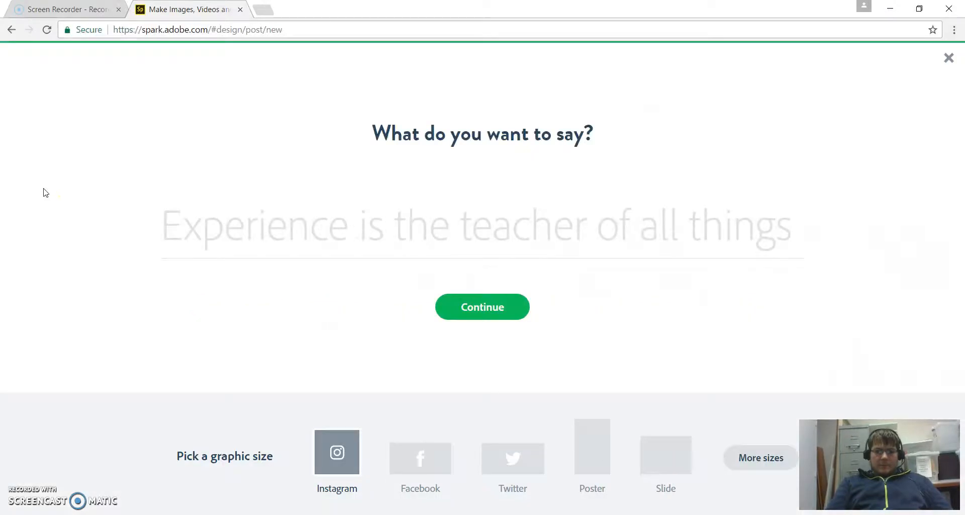
# - Enter "History is the best class ever." as the post's text and continue with the Instagram graphic size
pyautogui.click(428, 227)
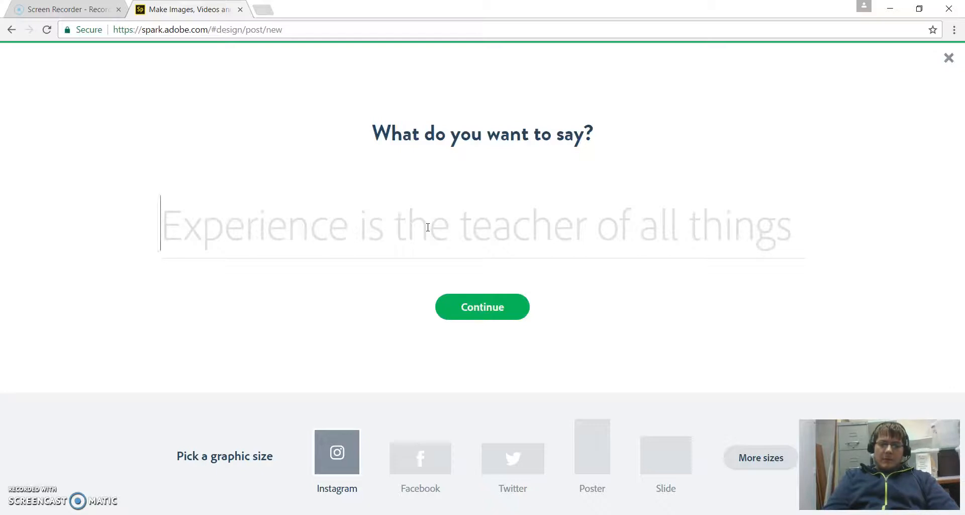
pyautogui.write('Histor')
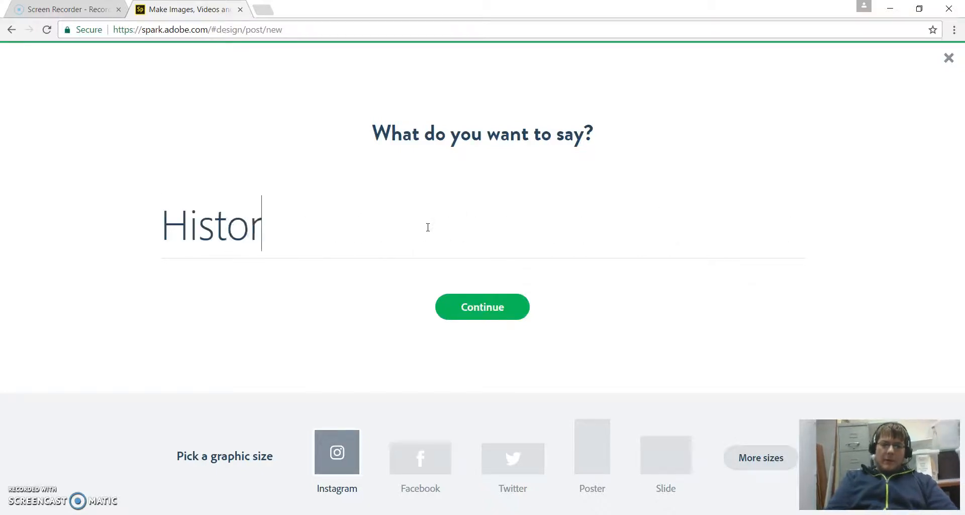
pyautogui.write('y is the ')
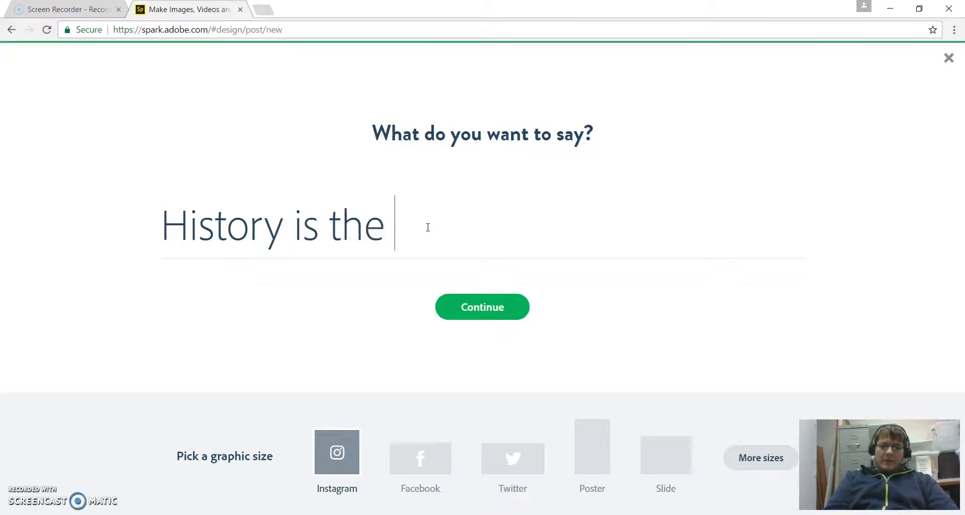
pyautogui.write('best cla')
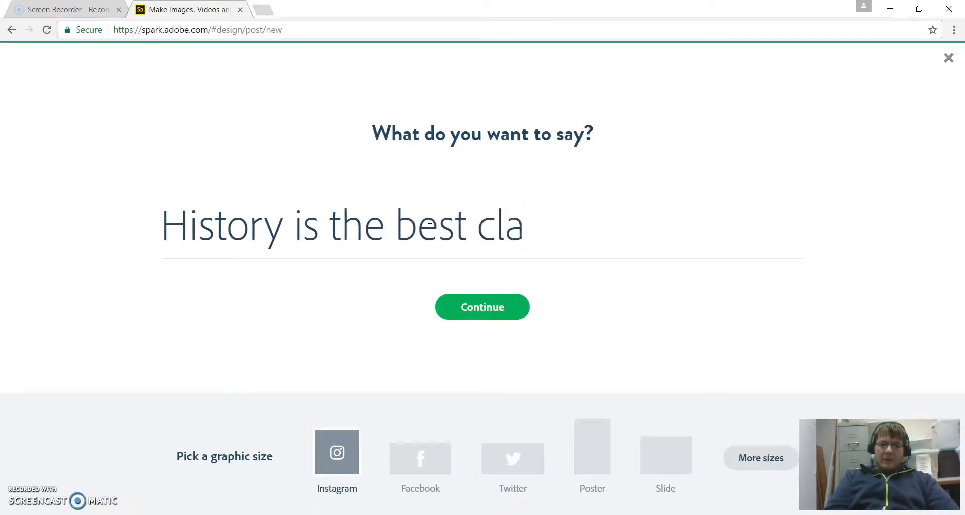
pyautogui.write('ss ever')
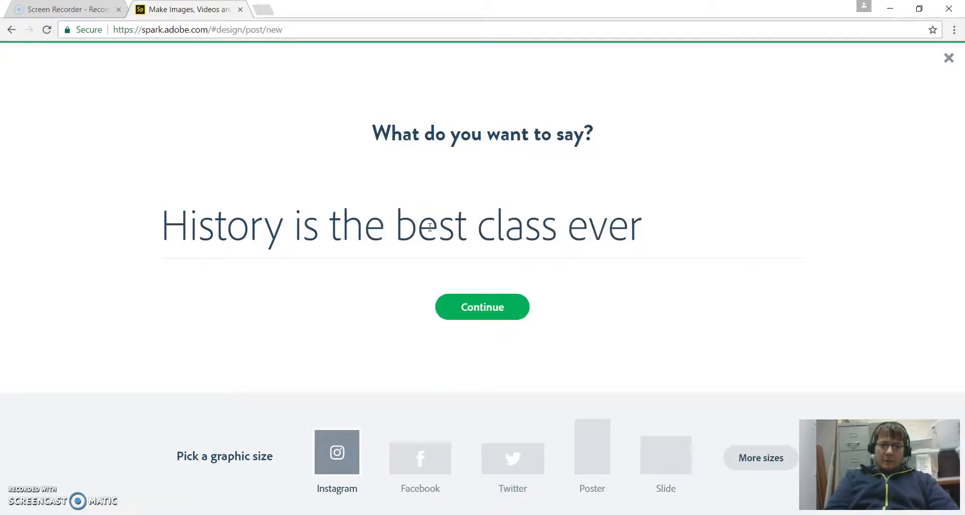
pyautogui.write('.')
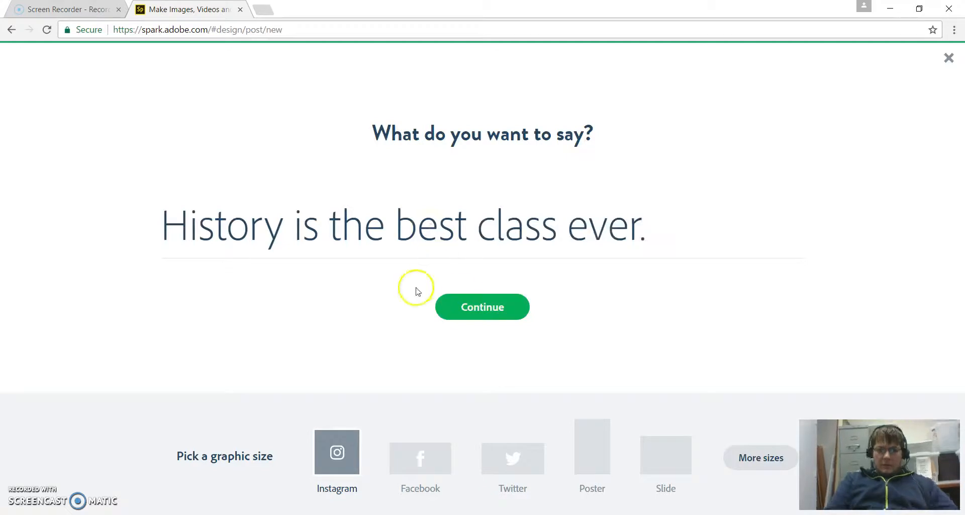
pyautogui.click(469, 304)
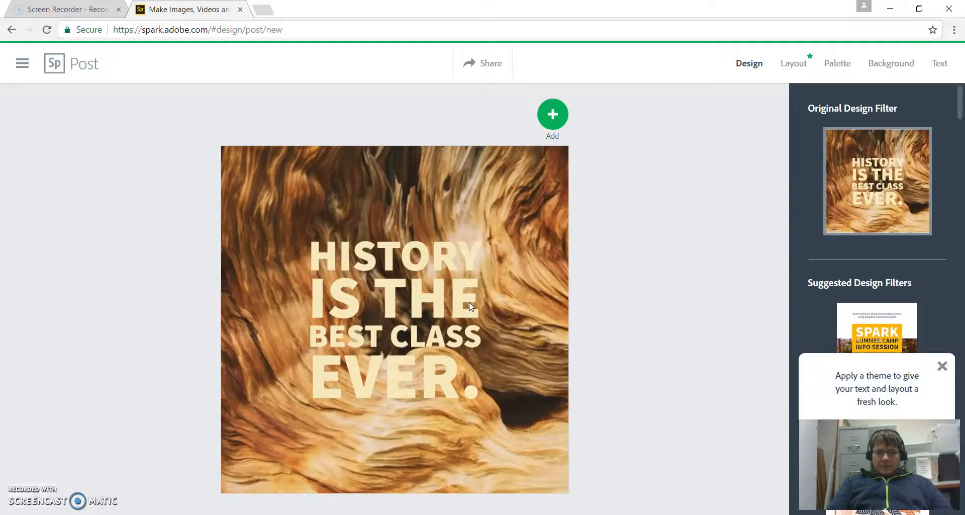
# - Replace the post's background photo with the suggested dark teal color and open the photo background options
pyautogui.click(942, 366)
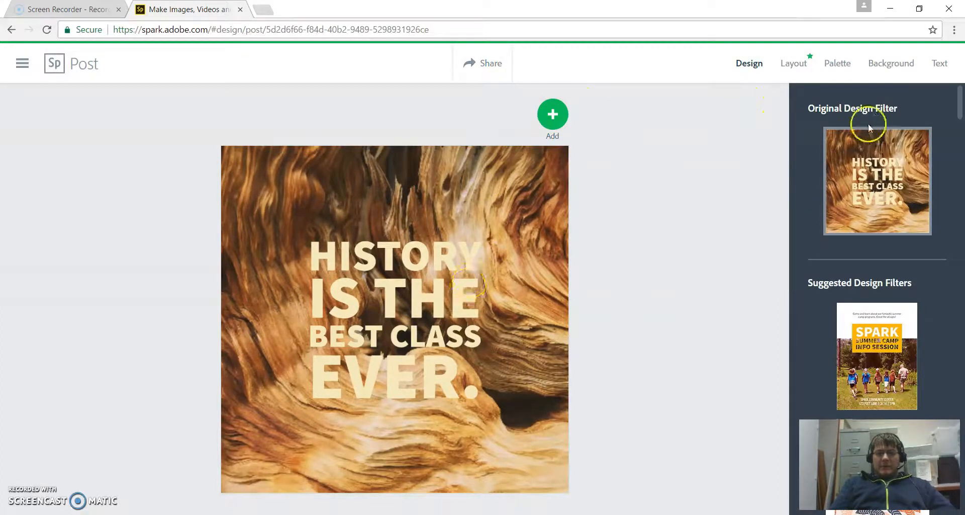
pyautogui.scroll(-3, 958, 131)
pyautogui.scroll(-3, 958, 135)
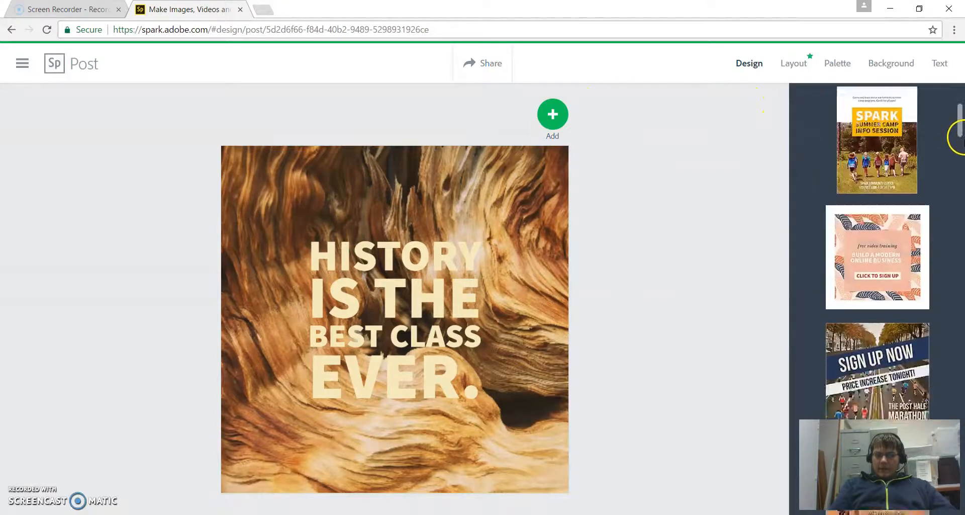
pyautogui.moveTo(960, 146); pyautogui.dragTo(946, 60)
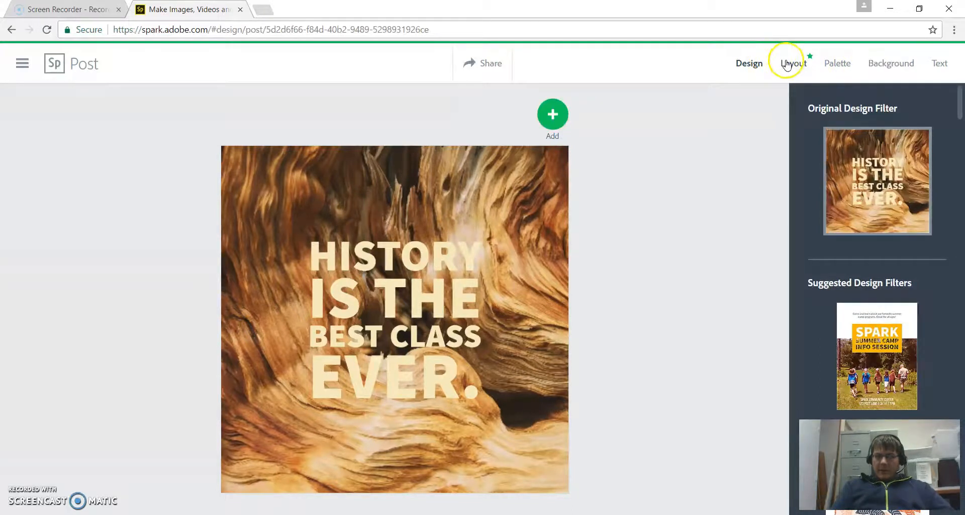
pyautogui.click(891, 61)
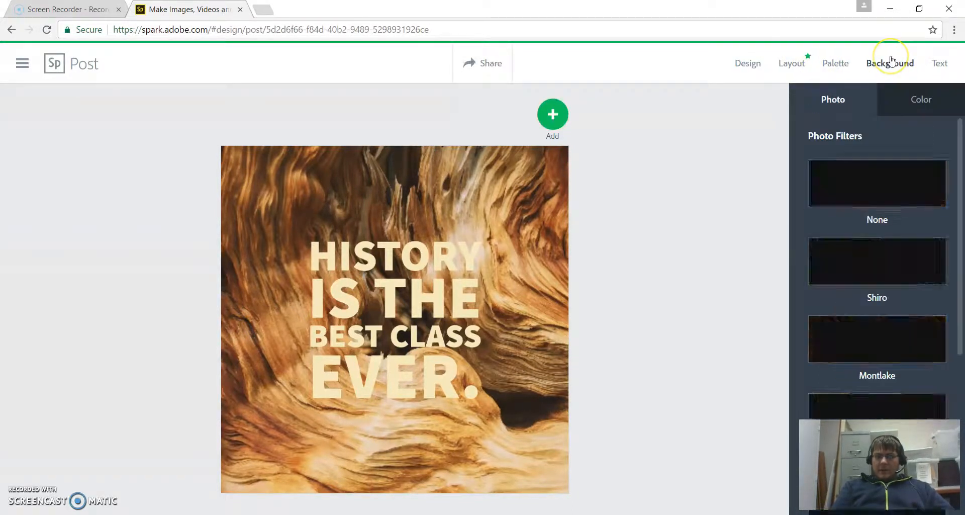
pyautogui.click(907, 95)
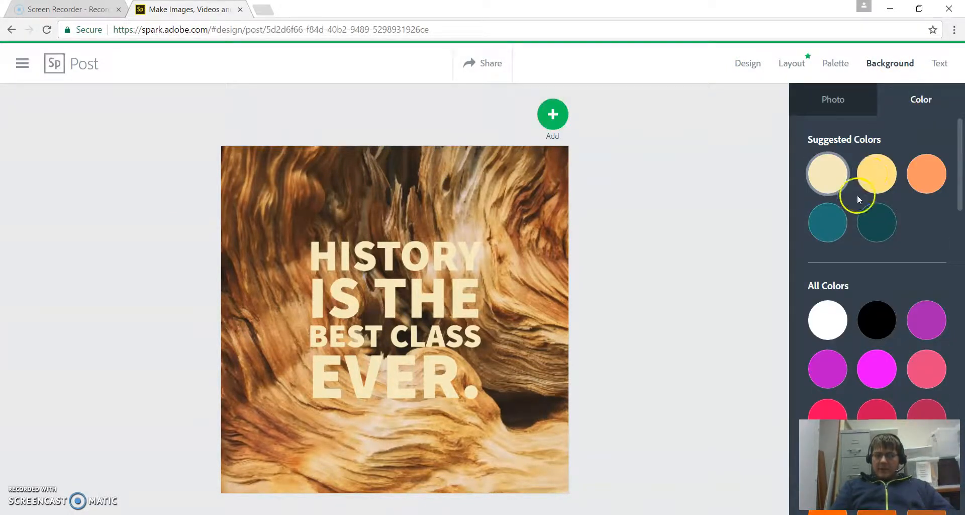
pyautogui.click(876, 229)
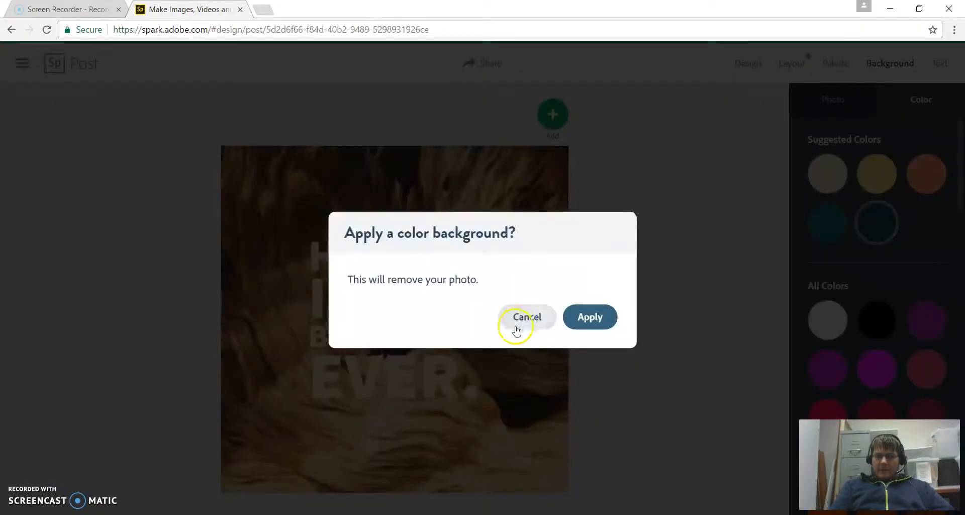
pyautogui.click(575, 322)
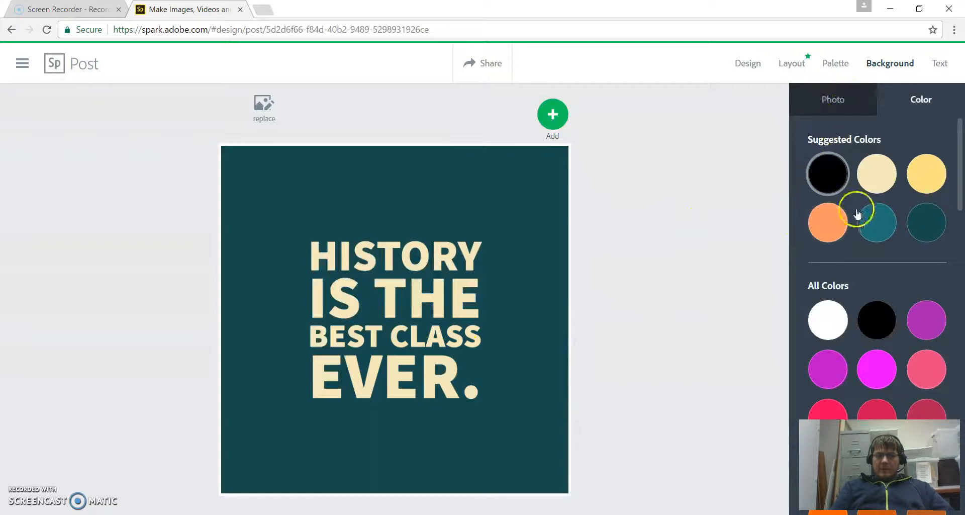
pyautogui.moveTo(959, 211); pyautogui.dragTo(961, 46)
pyautogui.click(834, 100)
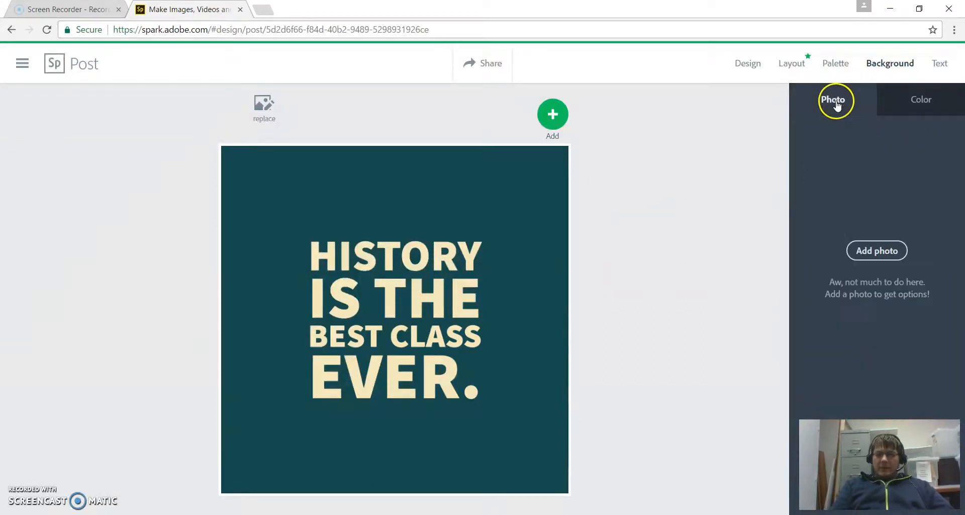
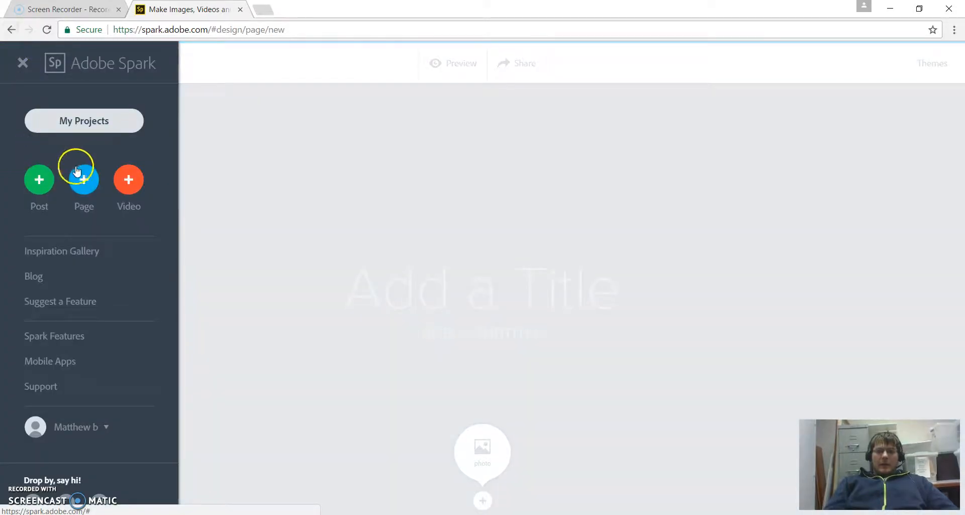
# - Start a new page titled "Historical Accuracy" and fill in the subtitle with a byline giving the author's full name
pyautogui.click(87, 179)
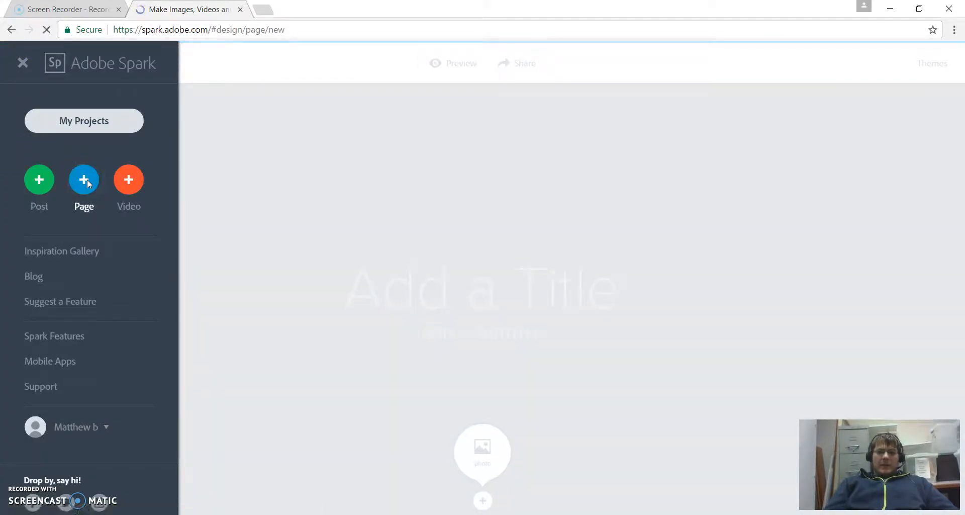
pyautogui.click(89, 201)
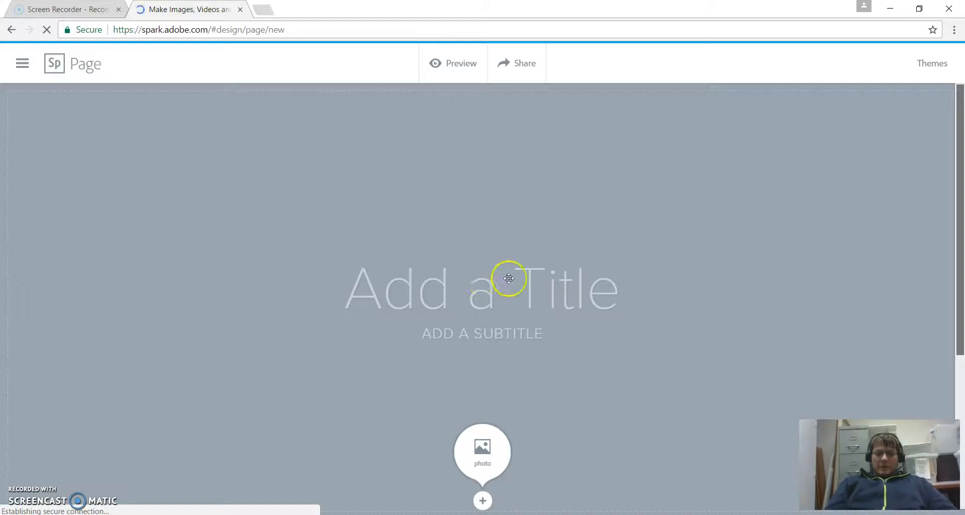
pyautogui.click(435, 288)
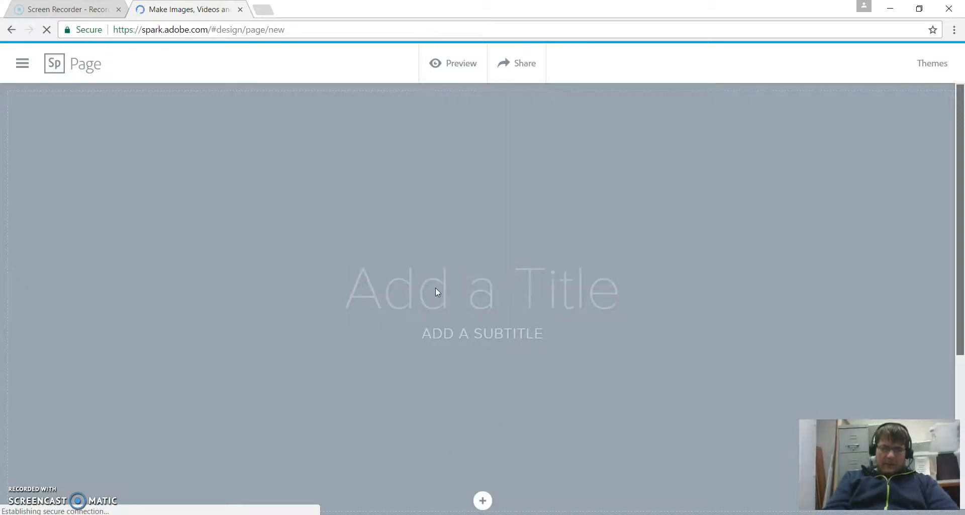
pyautogui.write('Historical Accuracy')
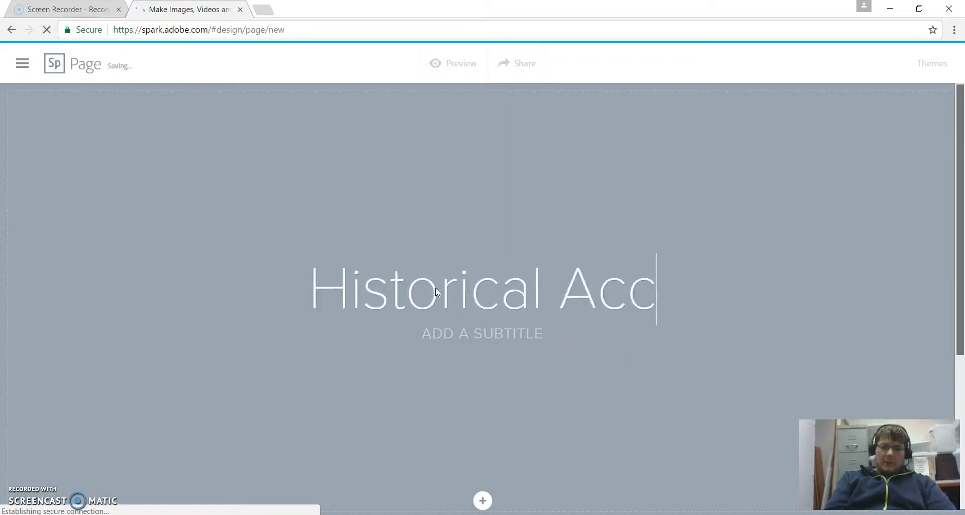
pyautogui.click(464, 334)
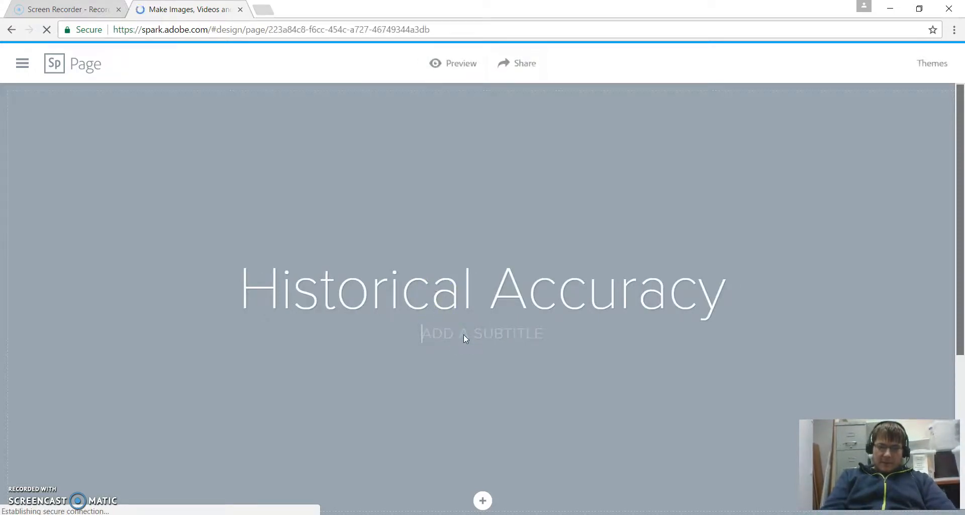
pyautogui.write('BY MATTHEW BEANS')
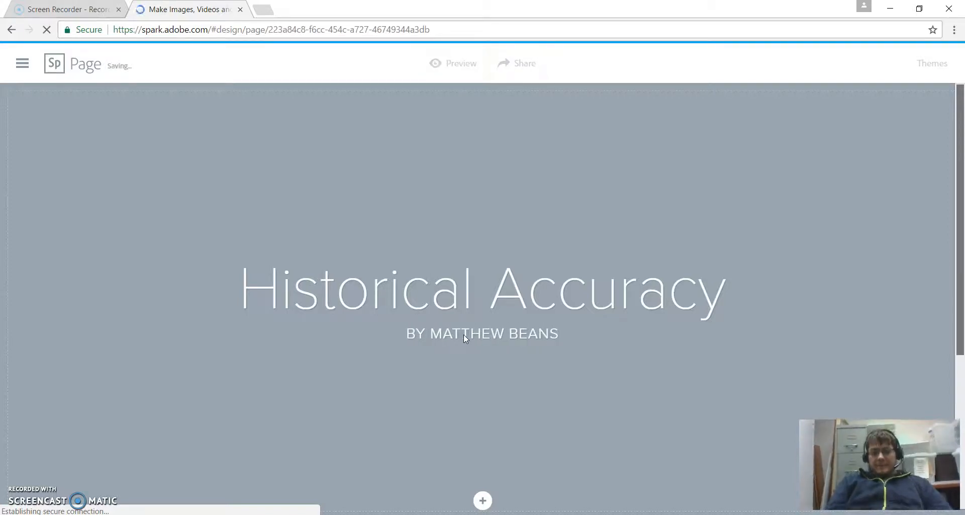
pyautogui.click(576, 387)
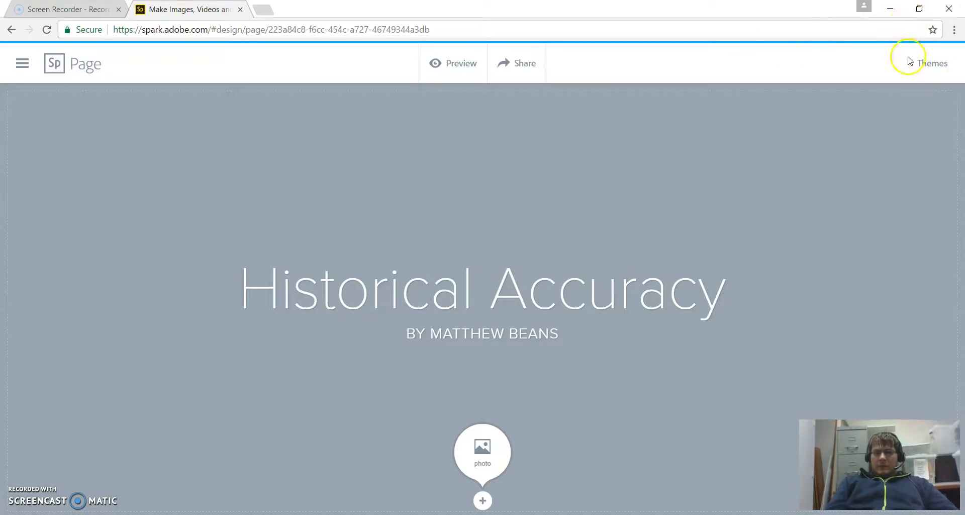
# - Apply the Nightcap theme to the page and return to the page editor
pyautogui.click(931, 70)
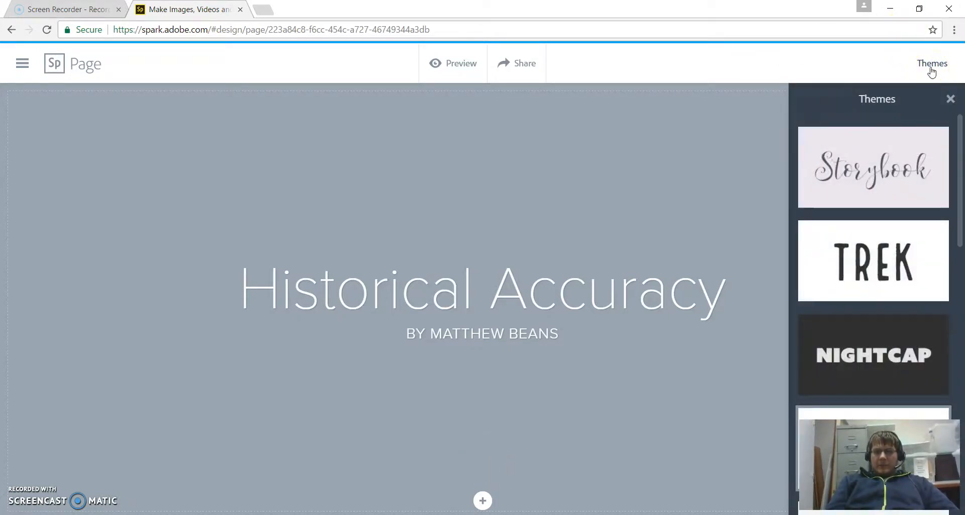
pyautogui.moveTo(961, 194); pyautogui.dragTo(959, 125)
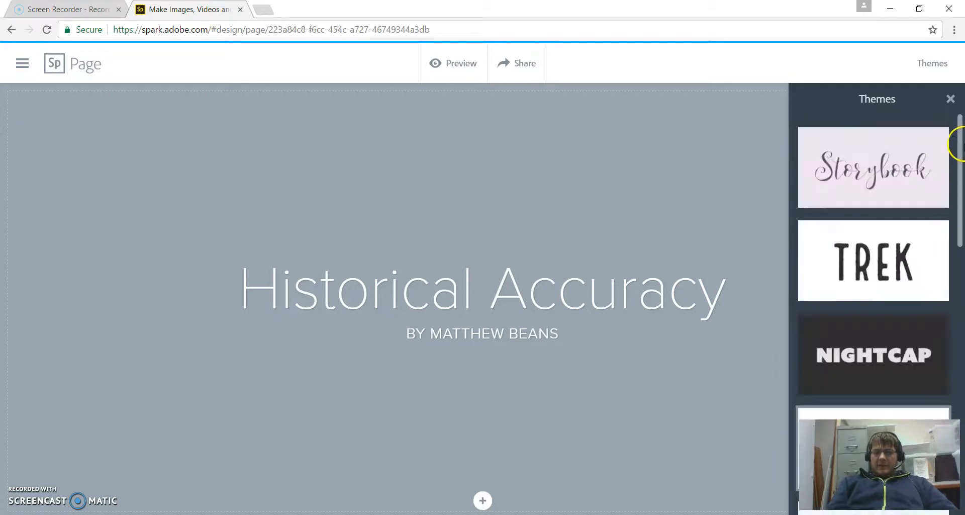
pyautogui.click(895, 356)
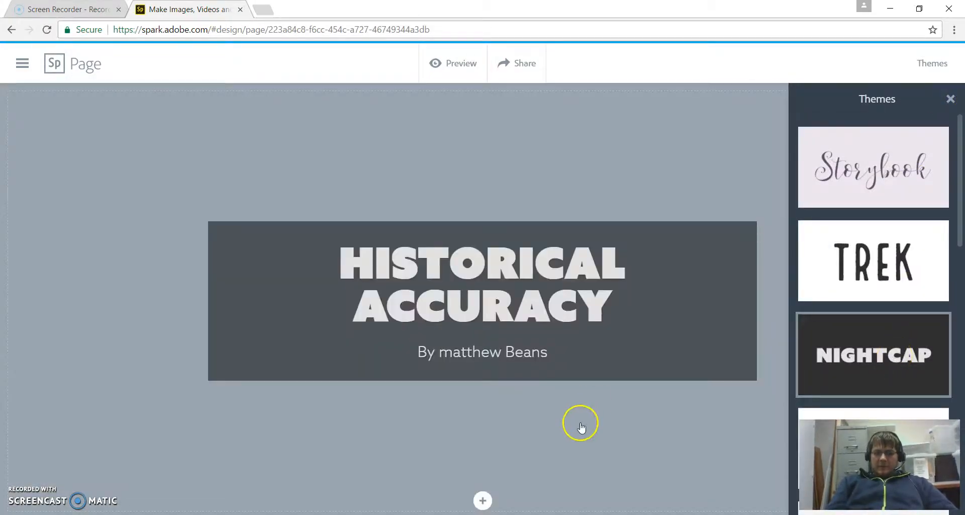
pyautogui.click(585, 423)
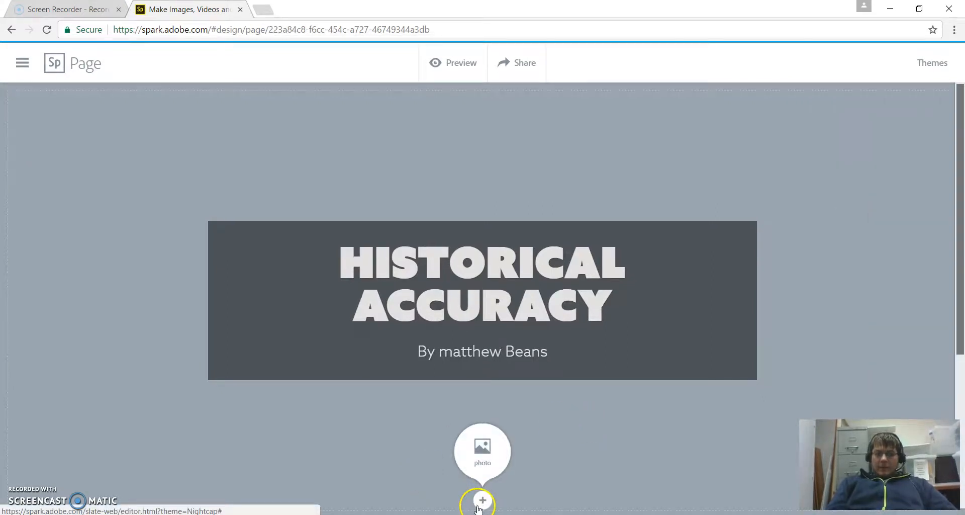
# - Search for "Ruins" photos and set the stone tower ruin against a blue sky as the cover background
pyautogui.click(483, 450)
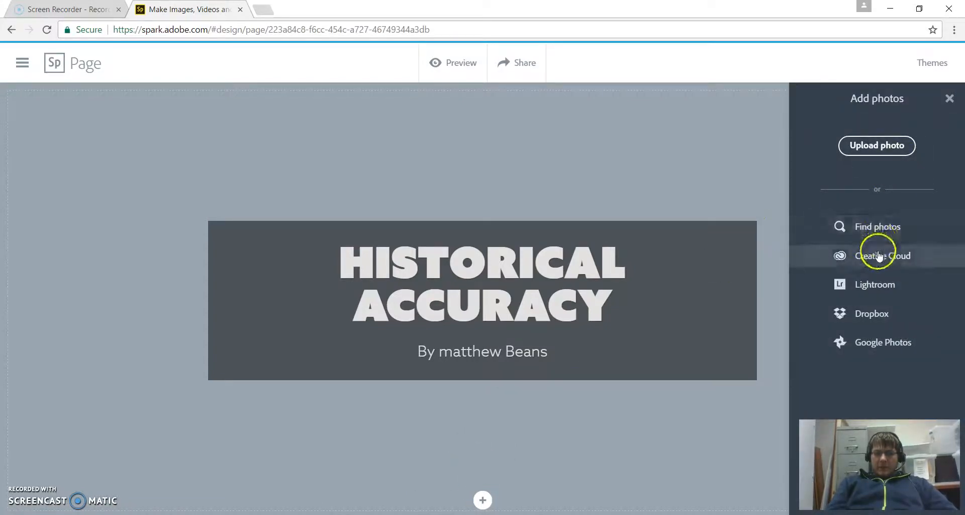
pyautogui.click(882, 229)
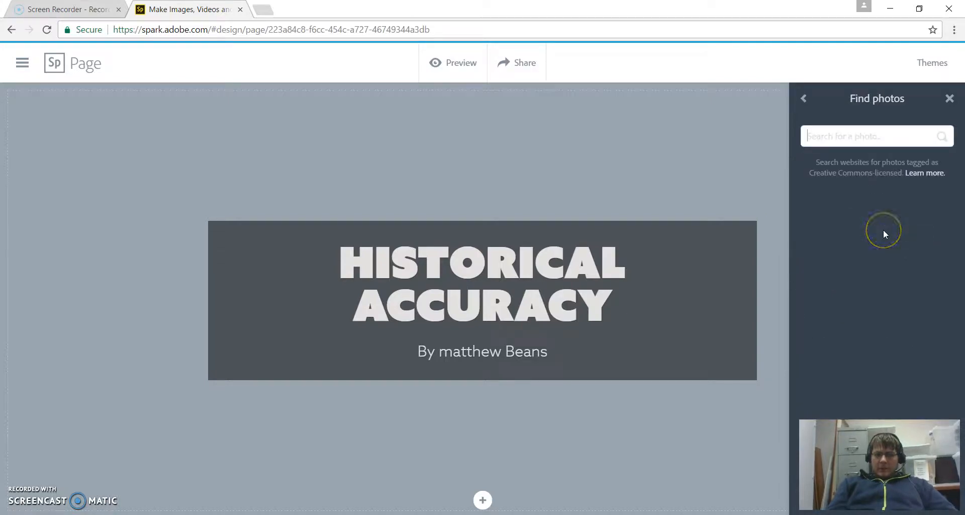
pyautogui.write('Ruins')
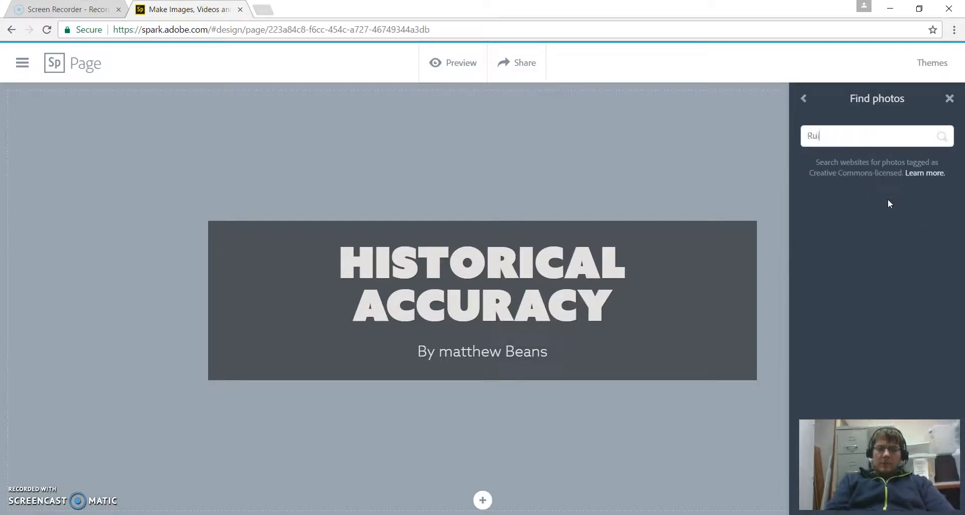
pyautogui.press('Return')
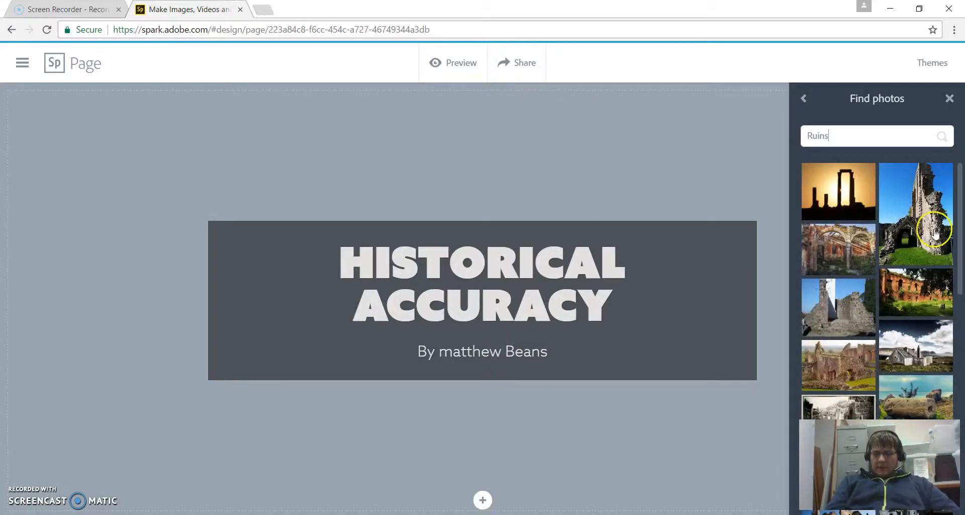
pyautogui.click(934, 237)
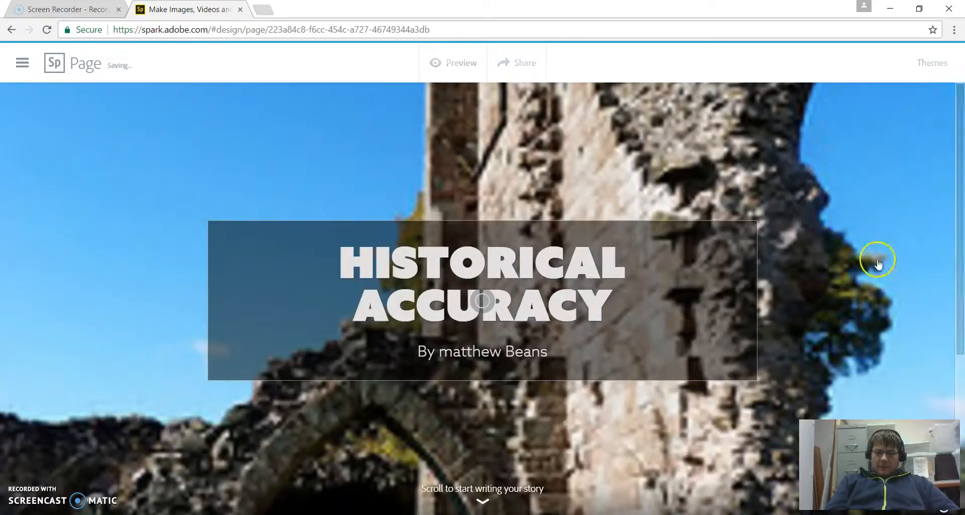
# - Review the content types that can be added below the page's cover
pyautogui.click(482, 504)
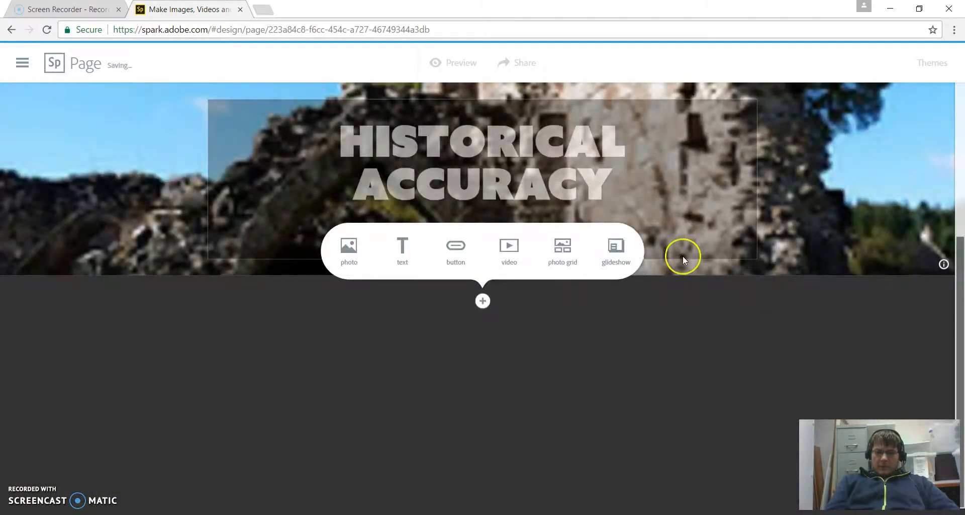
pyautogui.moveTo(959, 281); pyautogui.dragTo(959, 255)
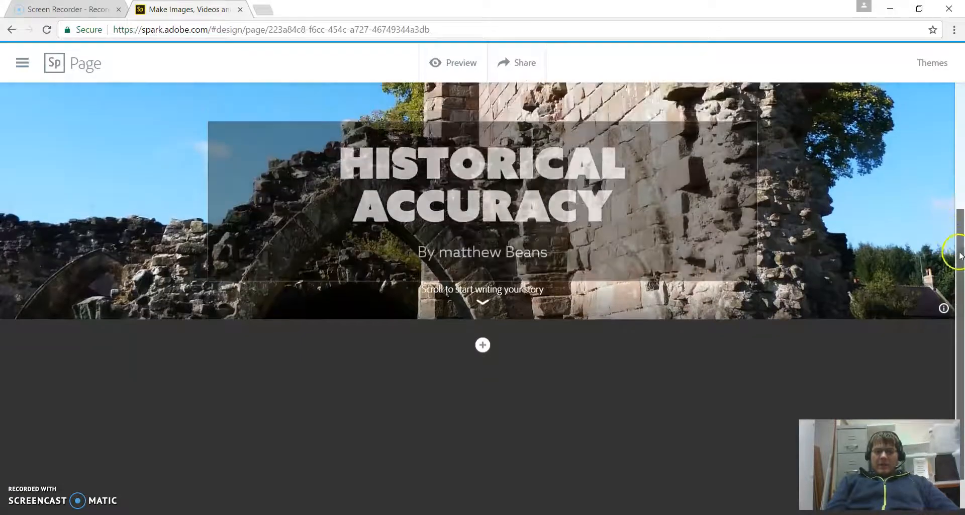
pyautogui.click(483, 346)
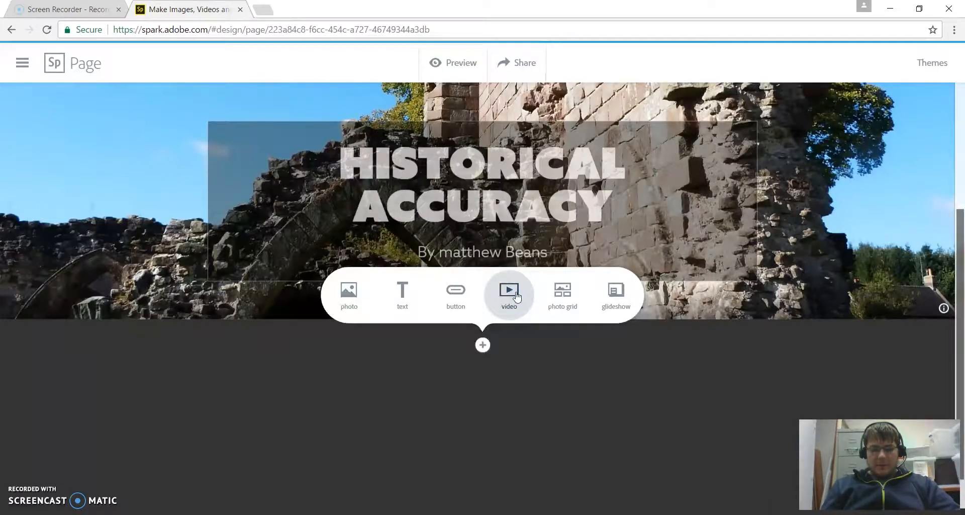
pyautogui.click(565, 305)
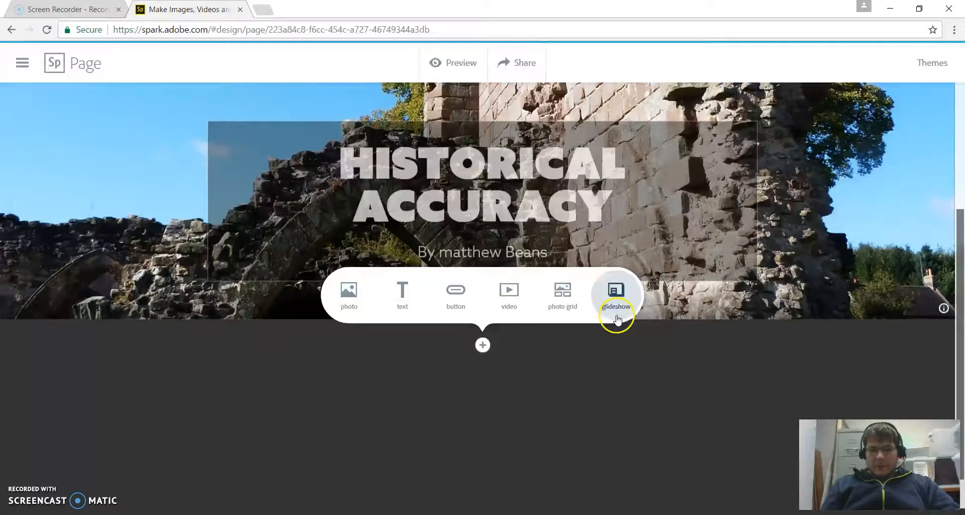
pyautogui.click(561, 305)
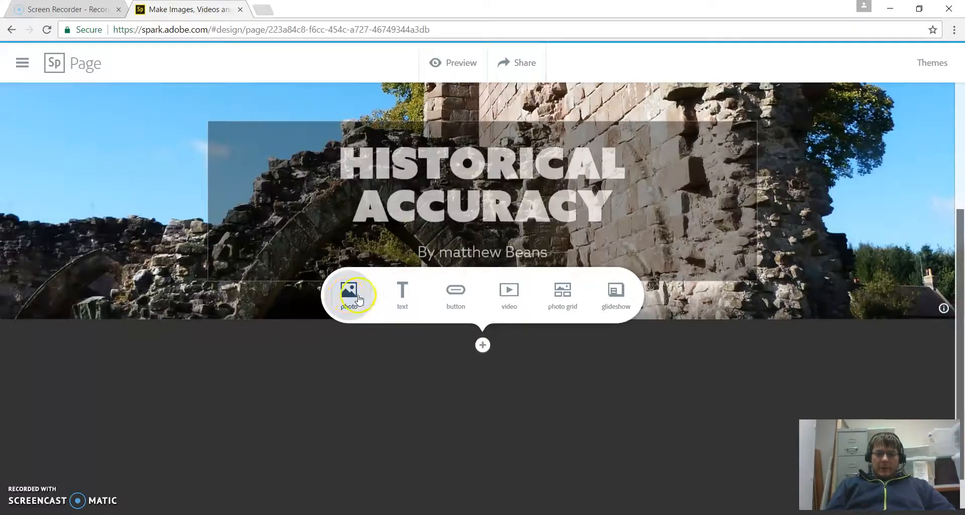
# - Add a text section below the cover reading "to day we are going to veiw different maps that show how historican accuracy has changed over the years"
pyautogui.scroll(3, 384, 301)
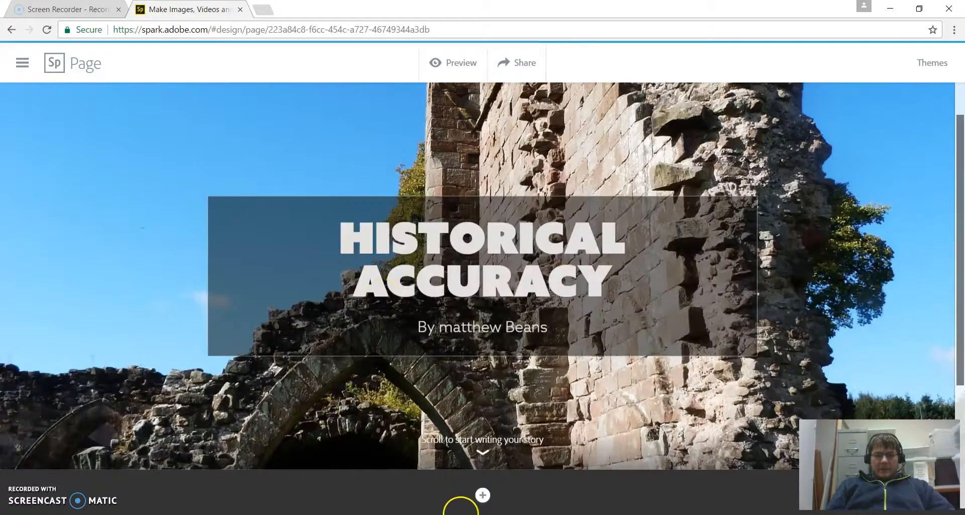
pyautogui.click(484, 491)
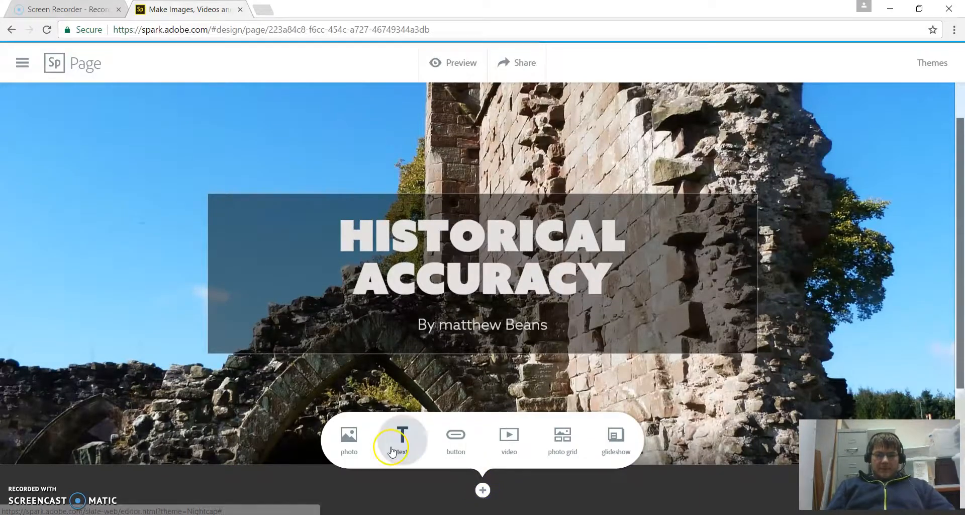
pyautogui.click(398, 441)
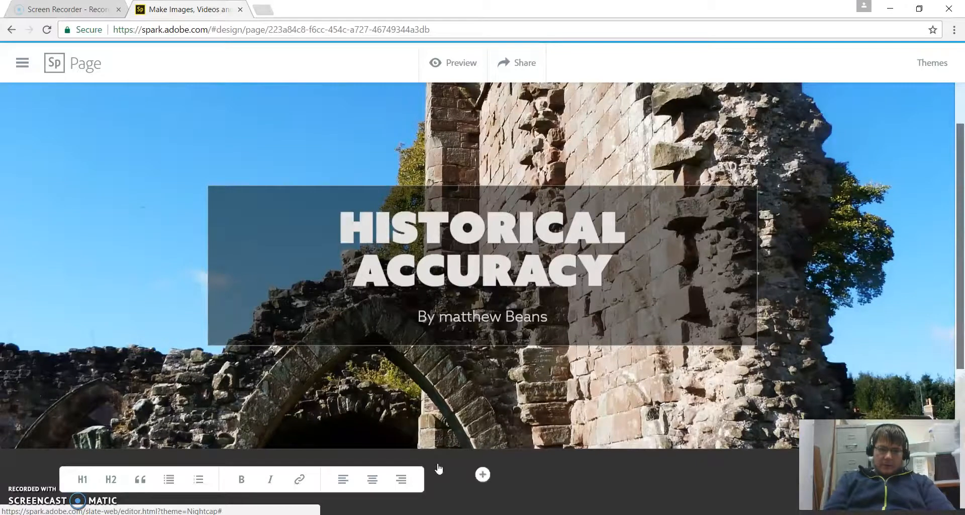
pyautogui.write('The ')
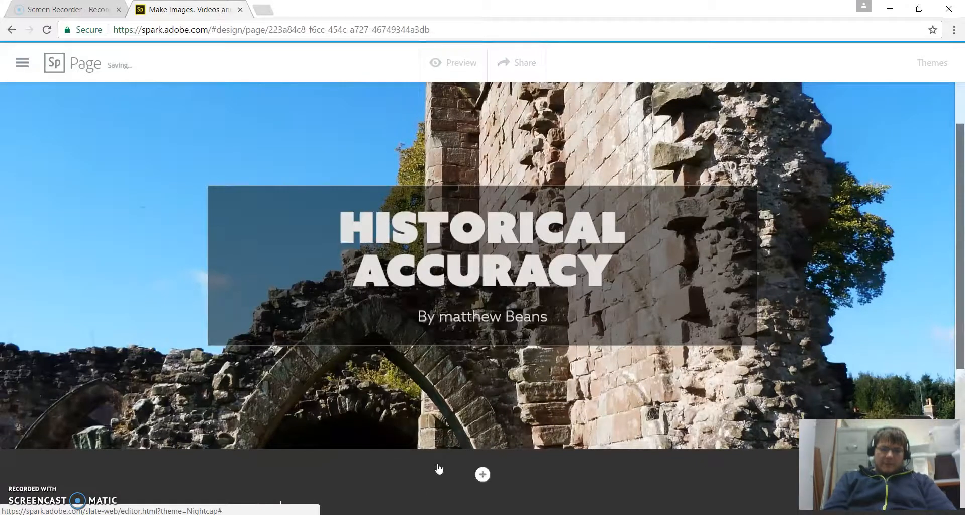
pyautogui.write('ric')
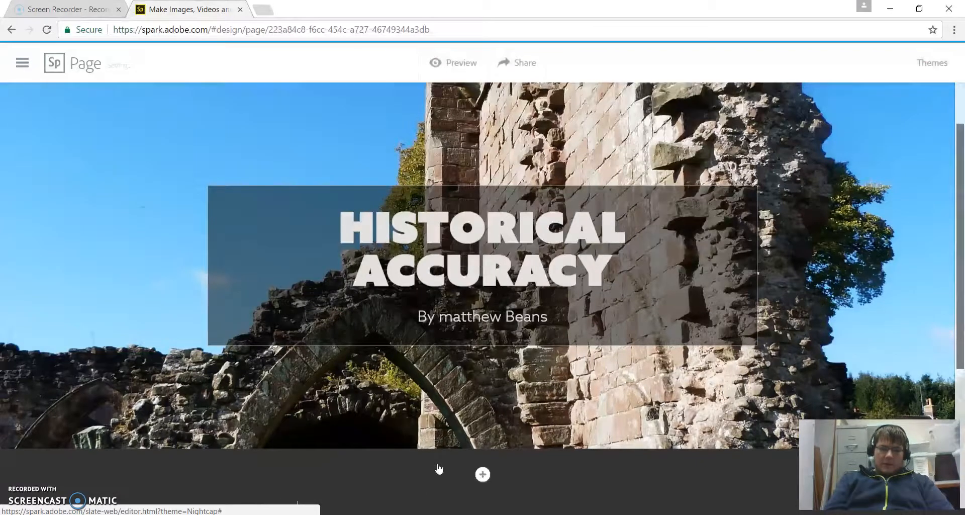
pyautogui.write('oing')
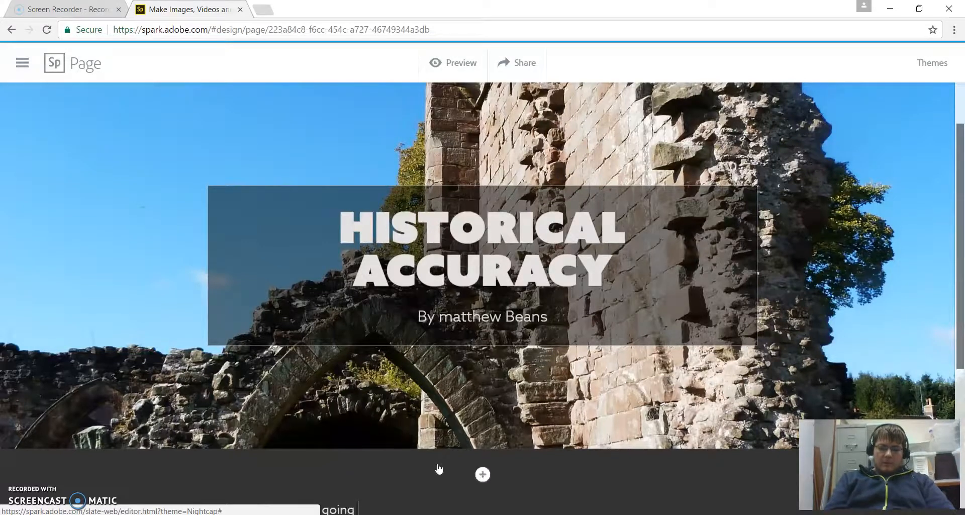
pyautogui.write(' to vew a')
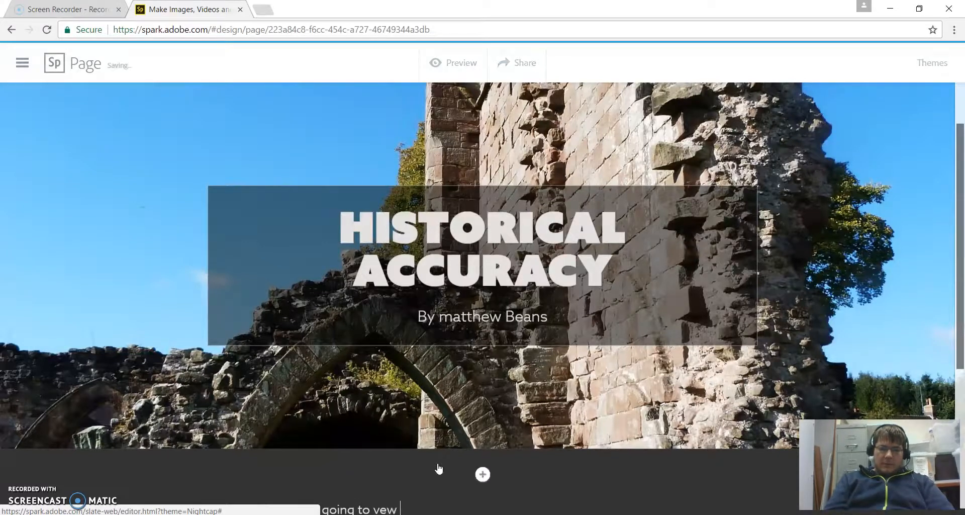
pyautogui.press('BackSpace')
pyautogui.press('BackSpace')
pyautogui.press('BackSpace')
pyautogui.write('iw')
pyautogui.press('BackSpace')
pyautogui.press('BackSpace')
pyautogui.write('iw dif')
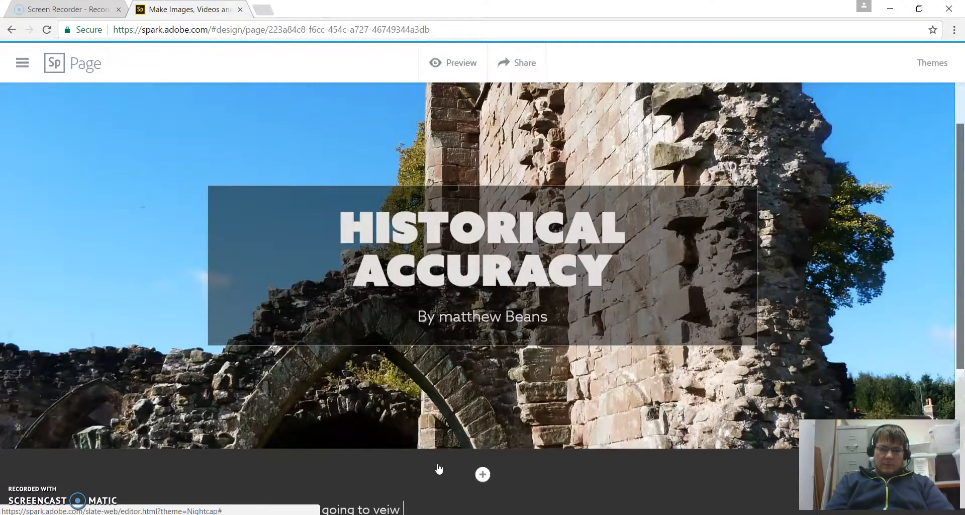
pyautogui.write('ferent maps')
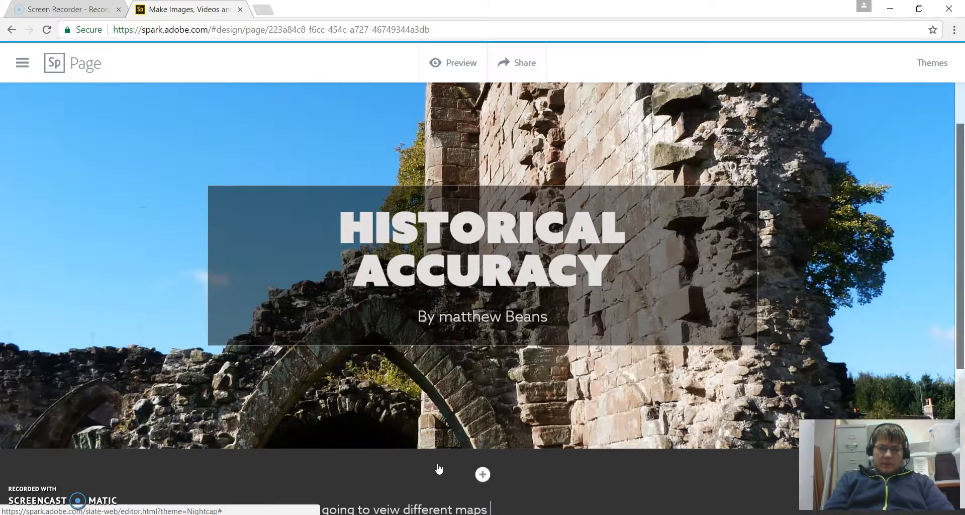
pyautogui.write(' that')
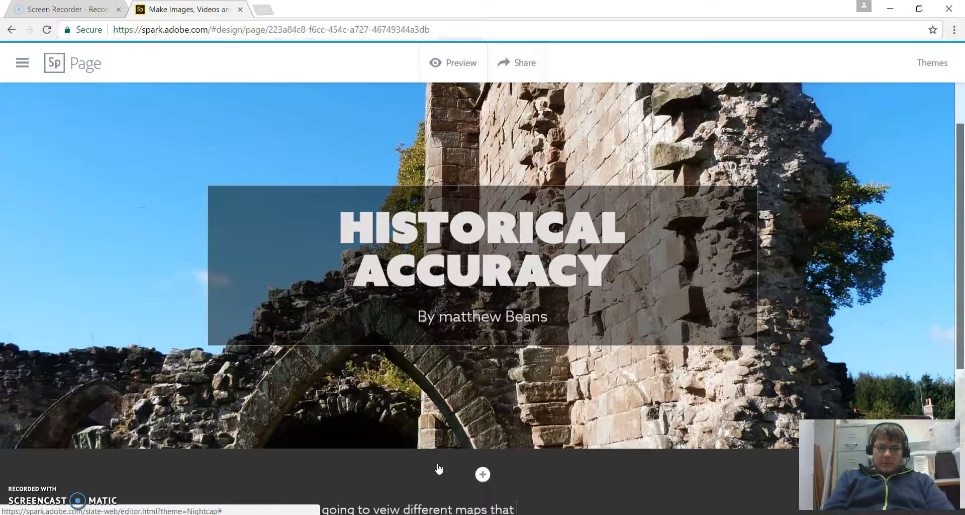
pyautogui.write(' show h')
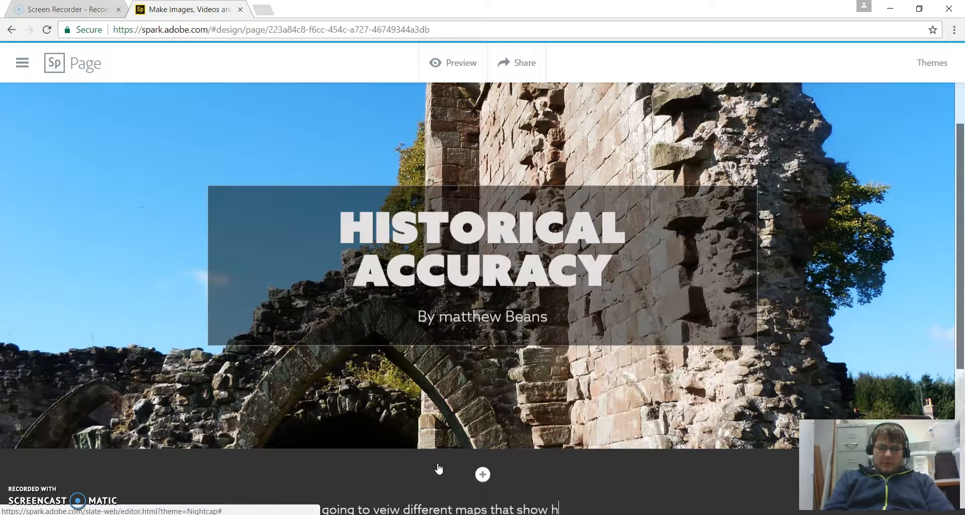
pyautogui.write('ow histori')
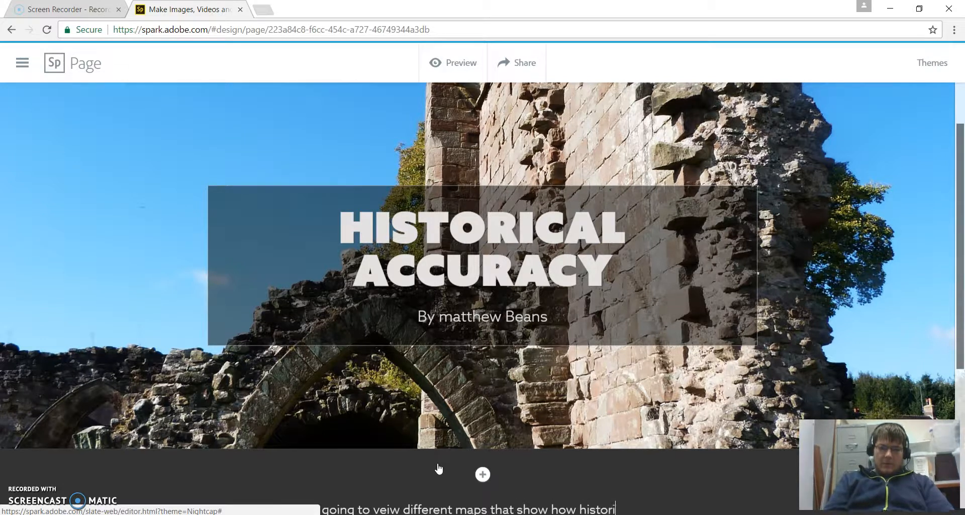
pyautogui.write('can accuracy has chang')
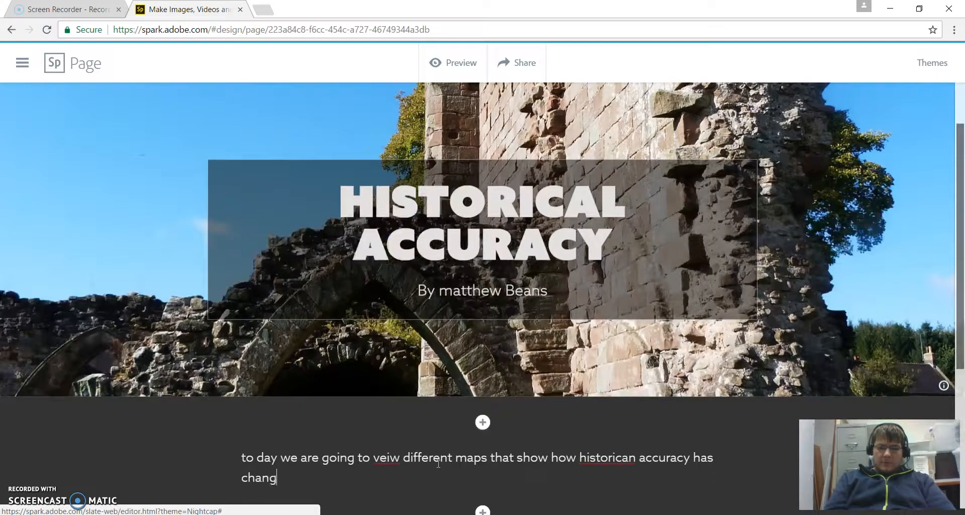
pyautogui.write('ed over the years')
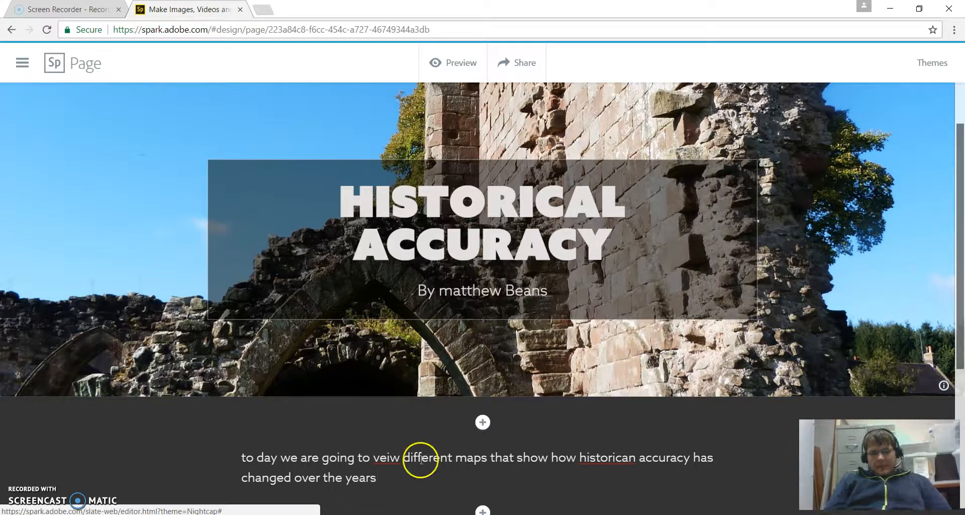
# - Correct the paragraph's two misspelled words to "view" and "historian" and end the sentence with a period
pyautogui.rightClick(387, 460)
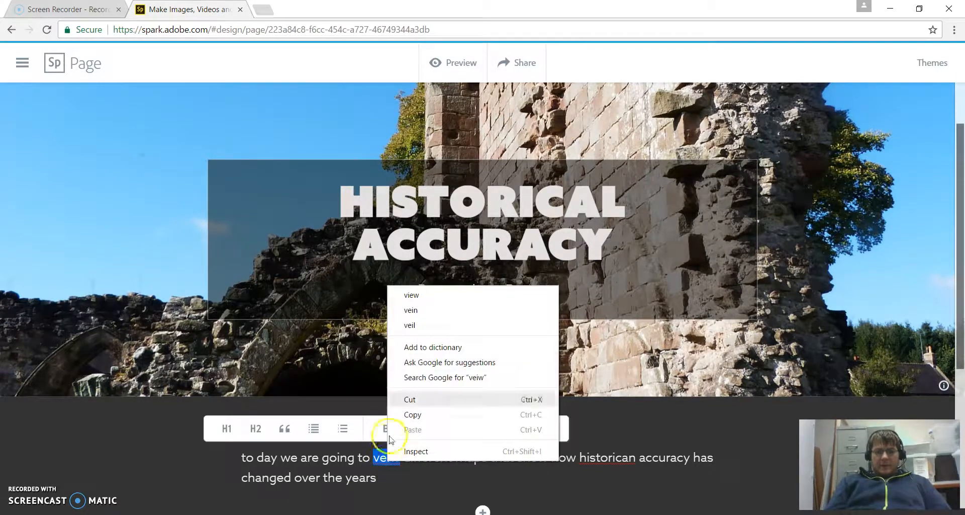
pyautogui.click(450, 296)
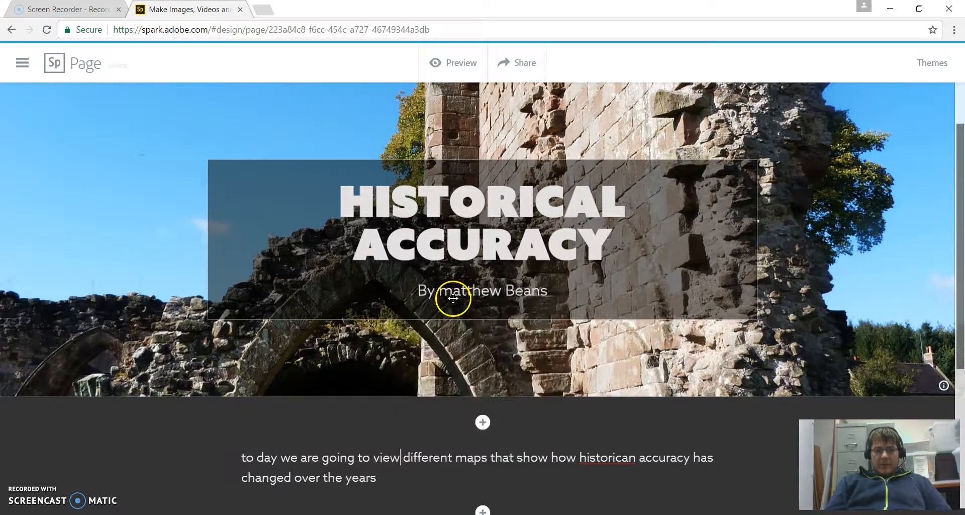
pyautogui.rightClick(609, 462)
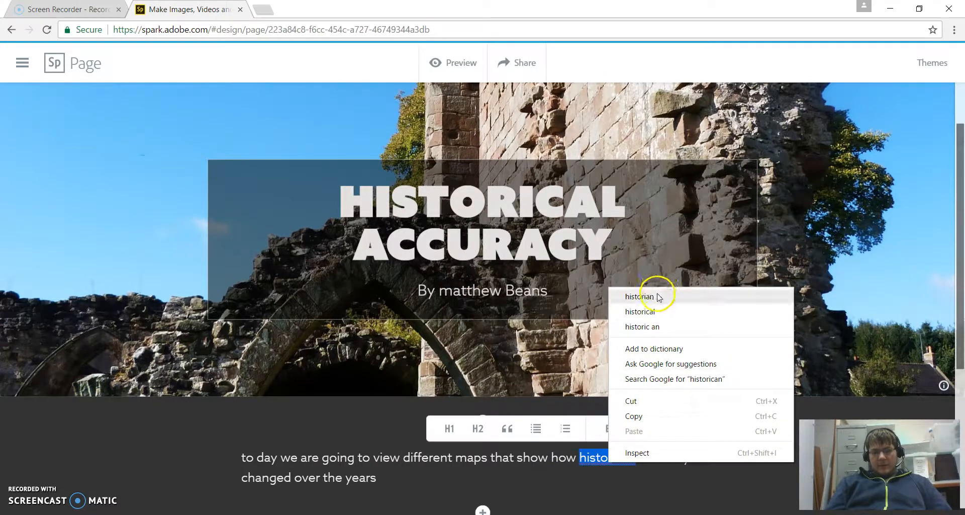
pyautogui.click(673, 297)
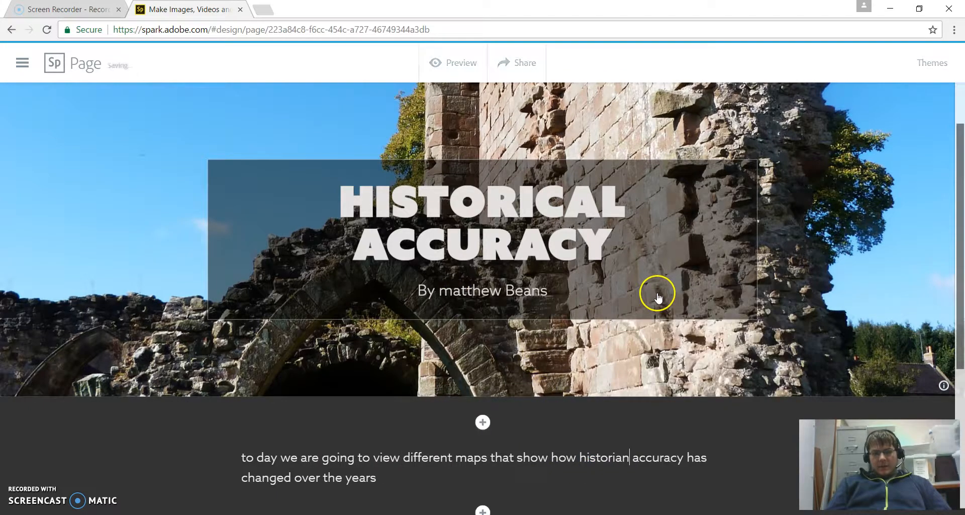
pyautogui.click(390, 476)
pyautogui.write('.')
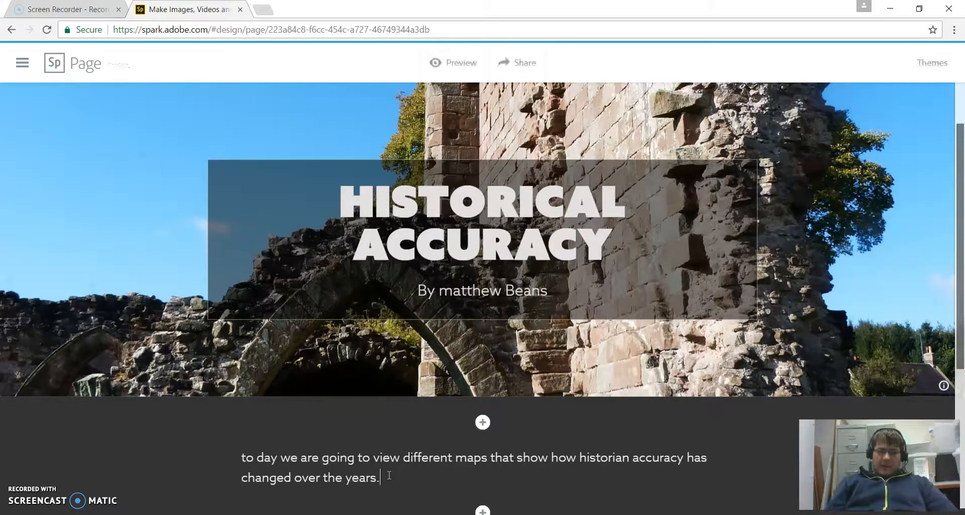
# - Start a new photo section below the text paragraph and open its photo search
pyautogui.press('Return')
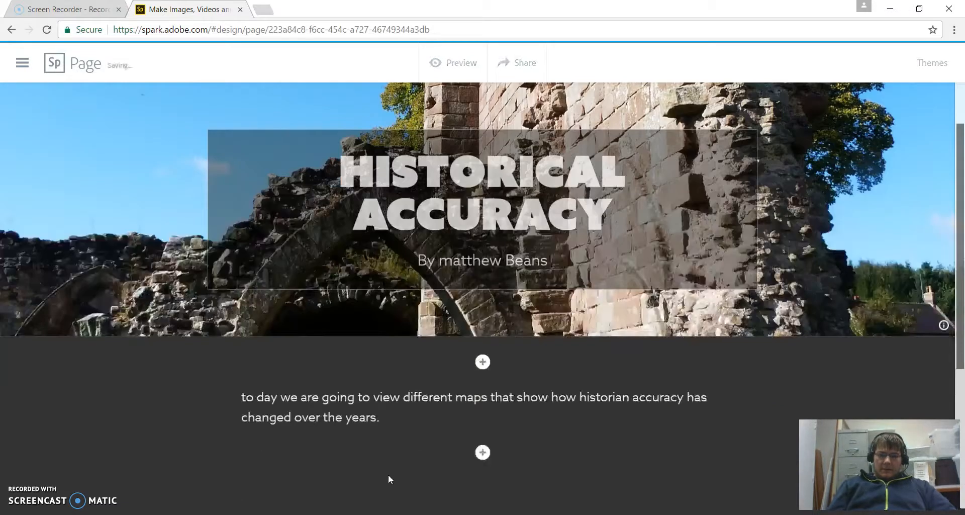
pyautogui.click(483, 455)
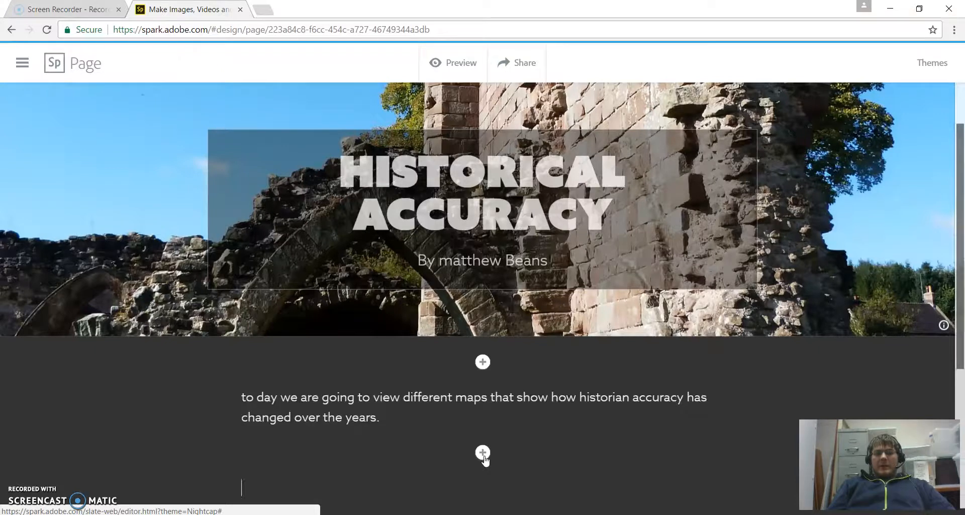
pyautogui.click(483, 453)
pyautogui.rightClick(486, 454)
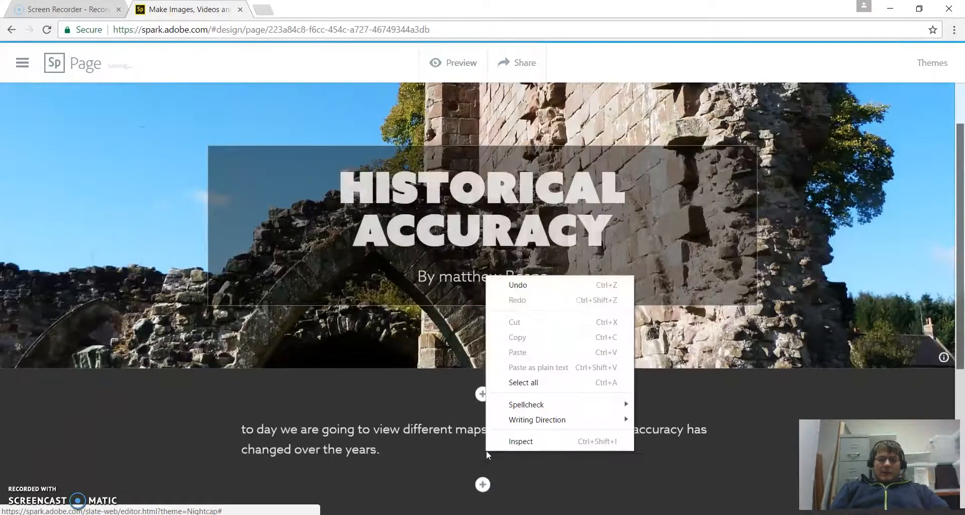
pyautogui.click(483, 486)
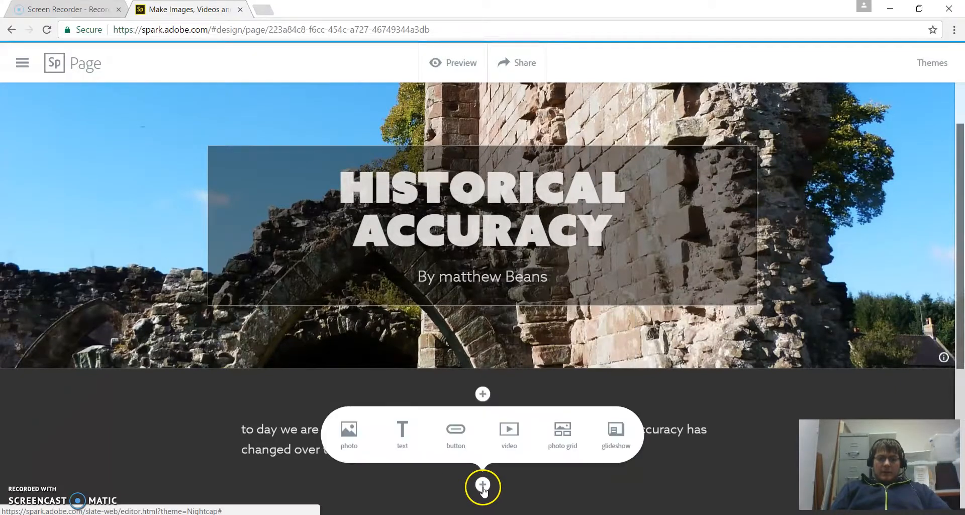
pyautogui.click(340, 441)
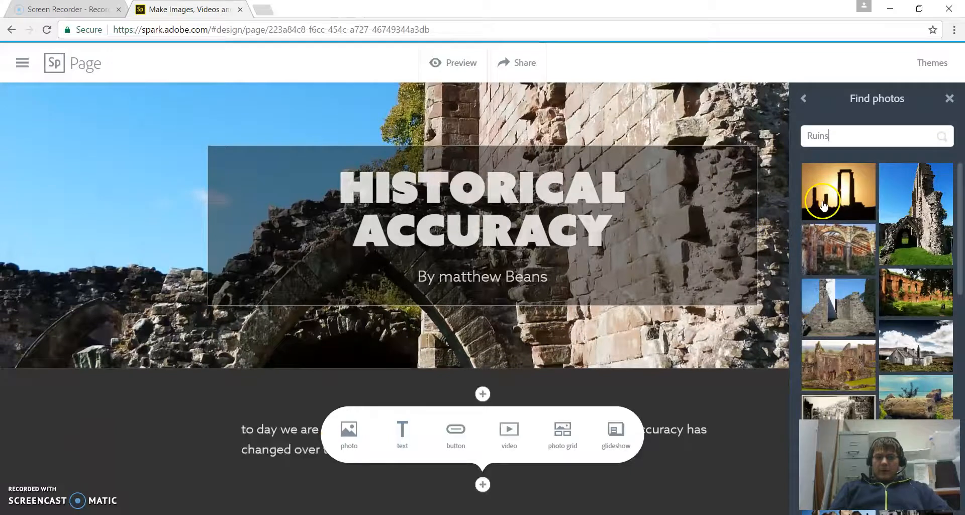
# - Search for "cities" photos and insert the night highway picture with light trails below the paragraph
pyautogui.click(838, 129)
pyautogui.press('BackSpace')
pyautogui.press('BackSpace')
pyautogui.press('BackSpace')
pyautogui.press('BackSpace')
pyautogui.press('BackSpace')
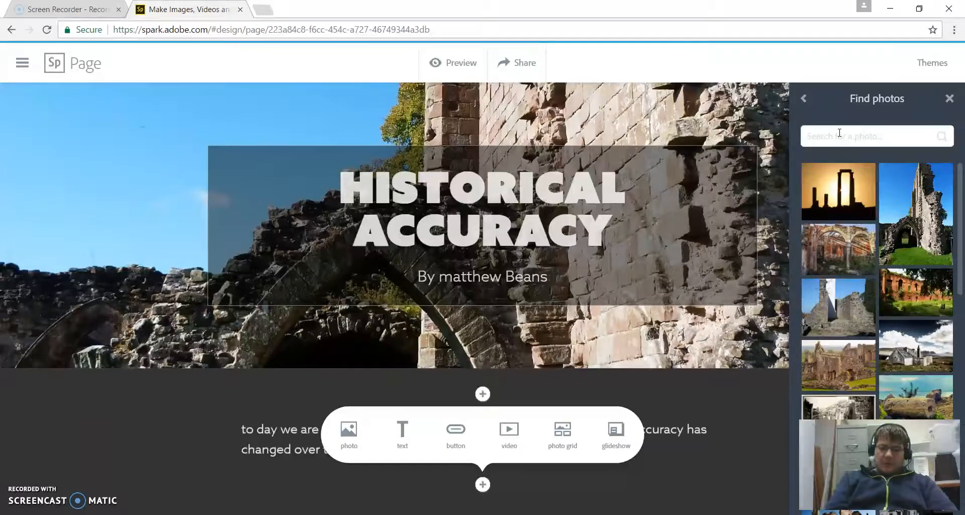
pyautogui.write('cities')
pyautogui.press('Return')
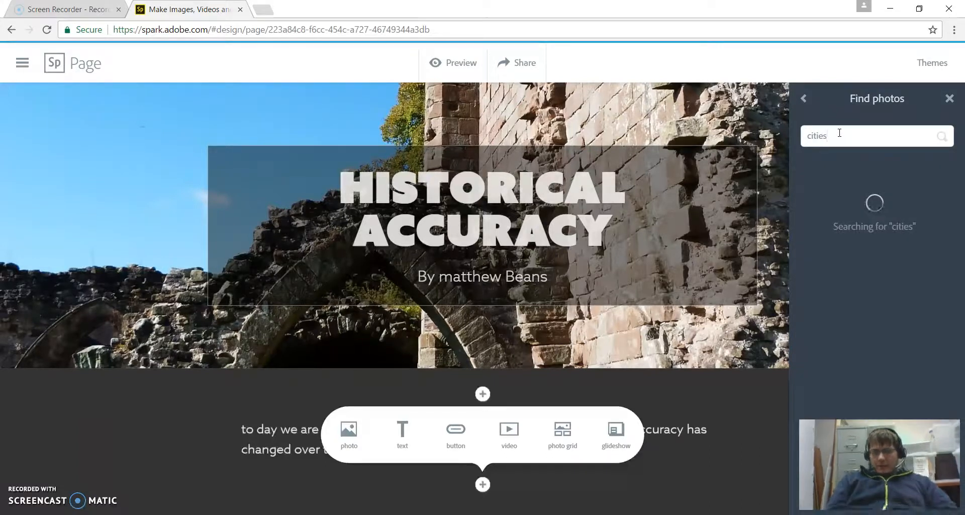
pyautogui.click(842, 230)
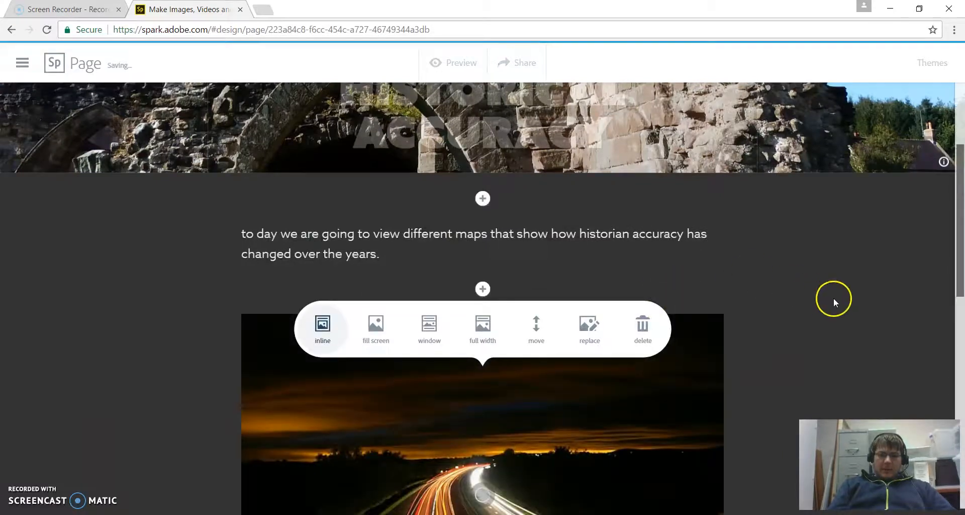
# - Try the fill screen and window layouts on the night highway photo and check how it scrolls
pyautogui.moveTo(961, 220); pyautogui.dragTo(955, 308)
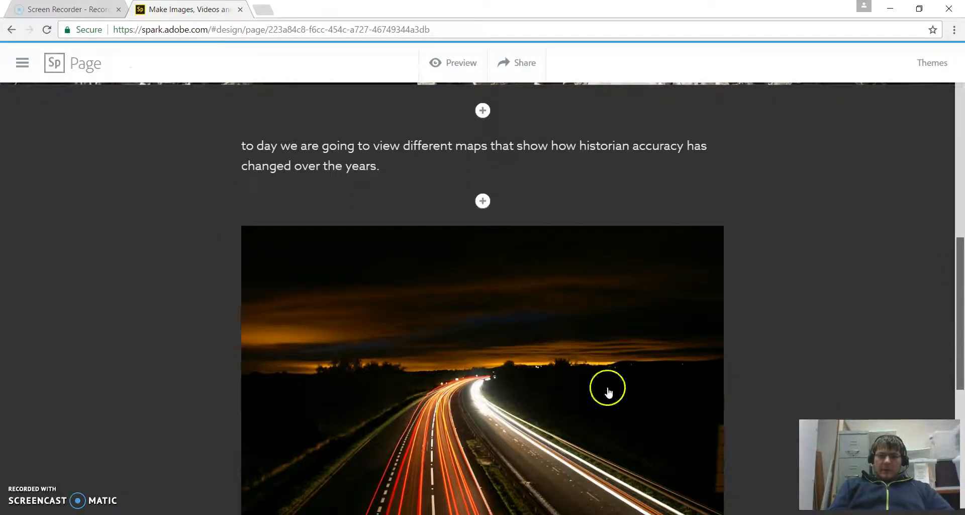
pyautogui.click(552, 397)
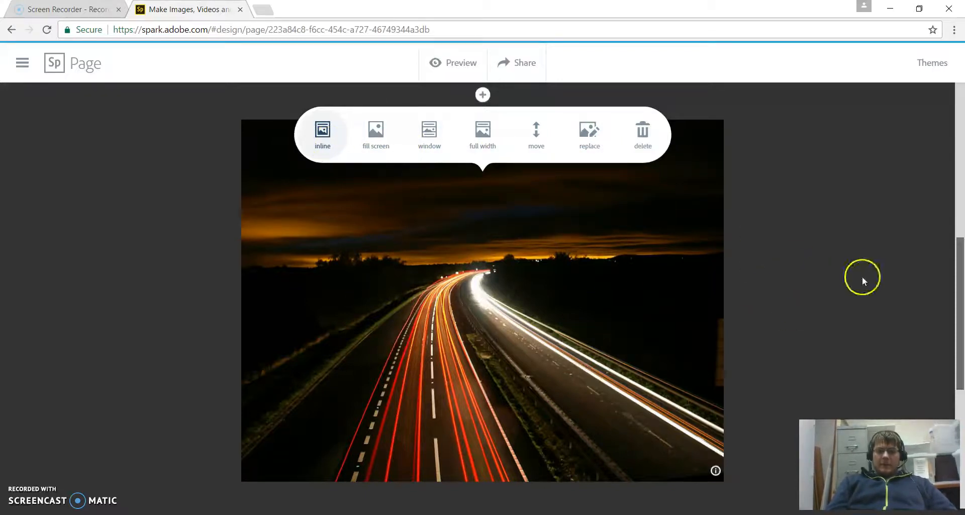
pyautogui.click(385, 146)
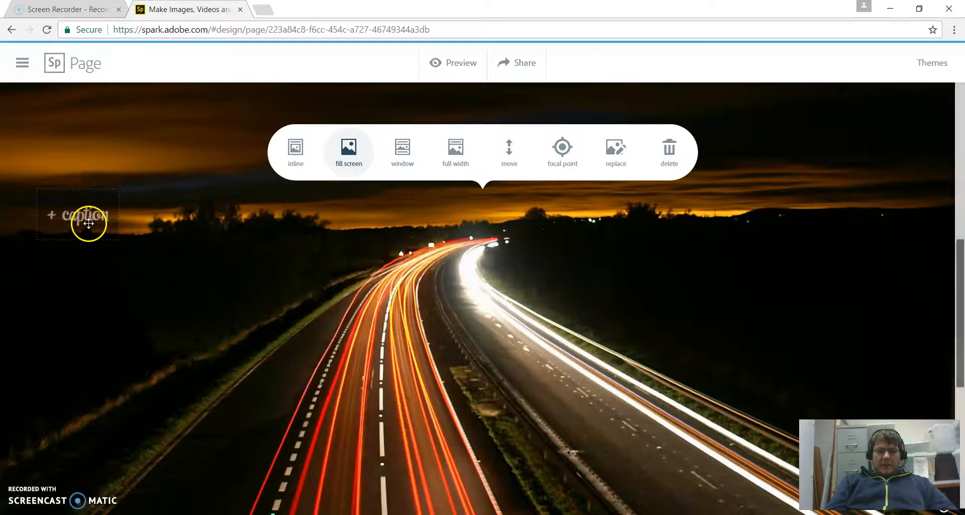
pyautogui.click(403, 150)
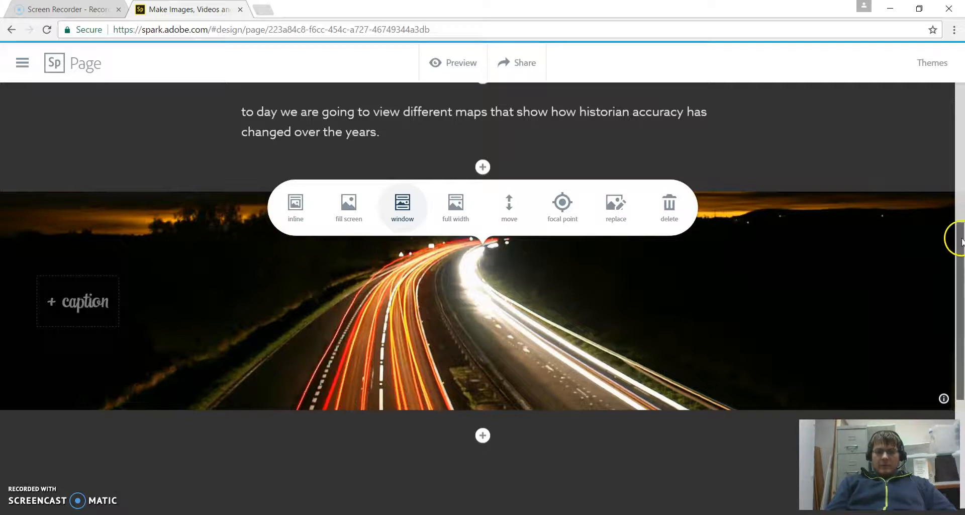
pyautogui.moveTo(963, 242); pyautogui.dragTo(963, 205)
pyautogui.moveTo(963, 272); pyautogui.dragTo(963, 355)
pyautogui.click(705, 294)
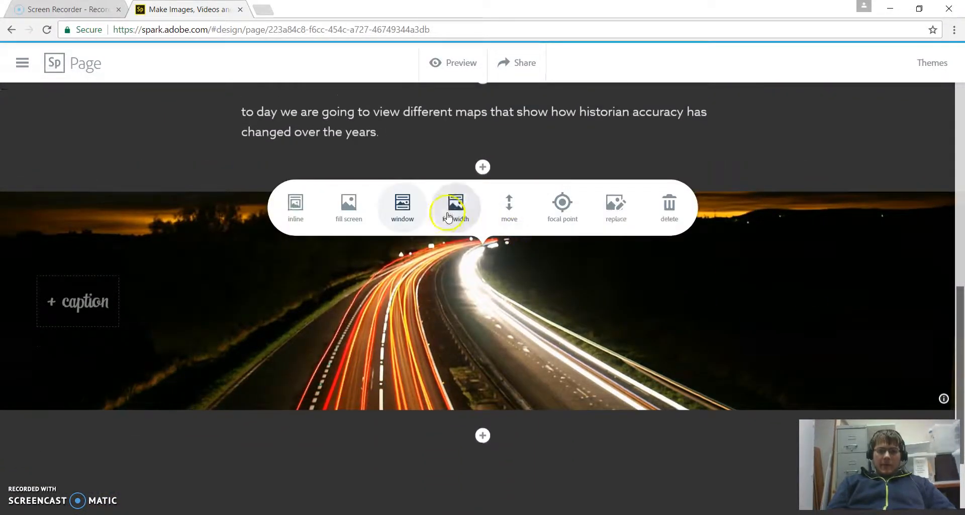
# - Try the full width layout on the highway photo and delete the photo from the page
pyautogui.click(449, 217)
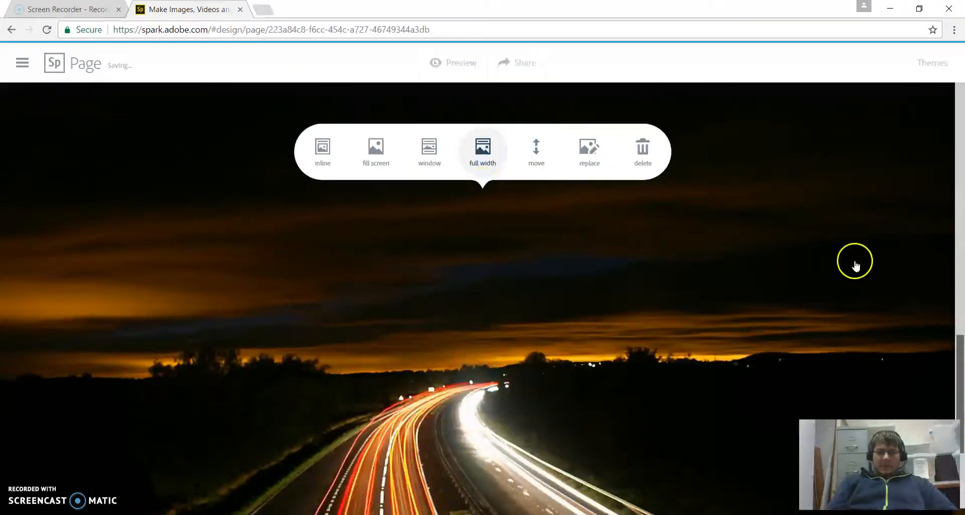
pyautogui.moveTo(962, 343)
pyautogui.mouseDown()
pyautogui.moveTo(962, 118)
pyautogui.moveTo(960, 339)
pyautogui.mouseUp()
pyautogui.click(697, 332)
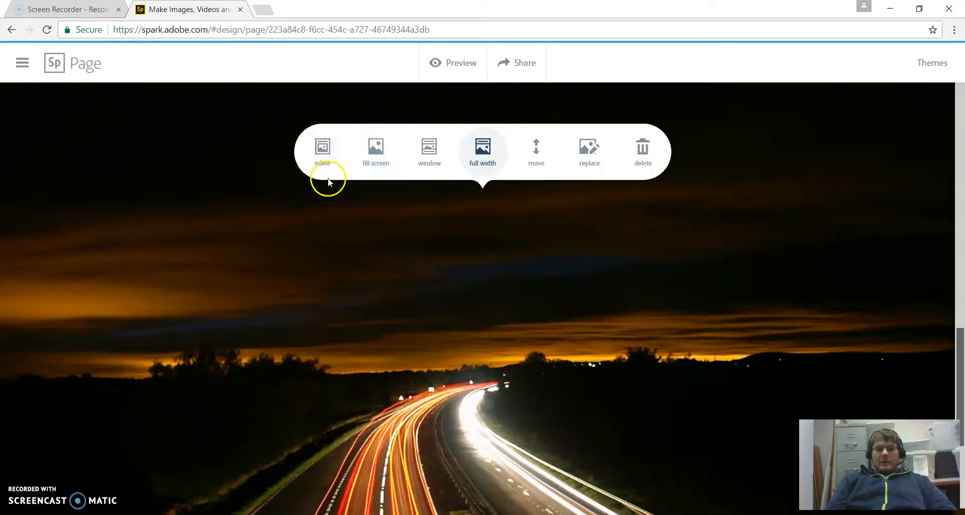
pyautogui.click(661, 148)
# - Open the embedded video form for a new section below the paragraph and cancel it
pyautogui.click(484, 464)
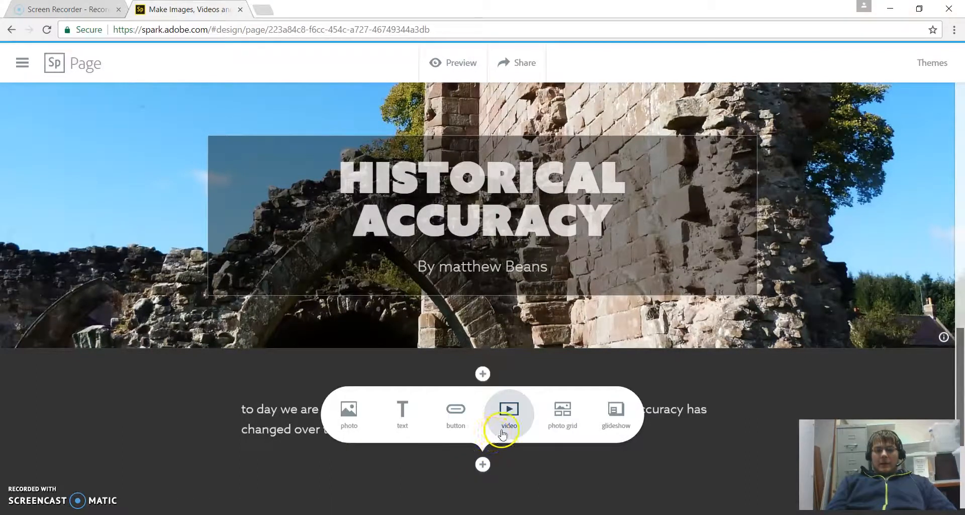
pyautogui.click(508, 428)
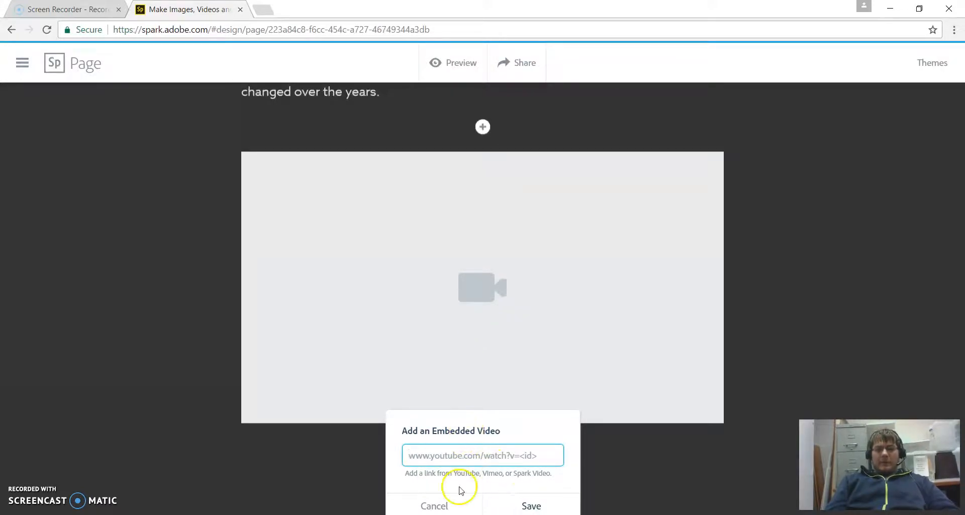
pyautogui.click(429, 506)
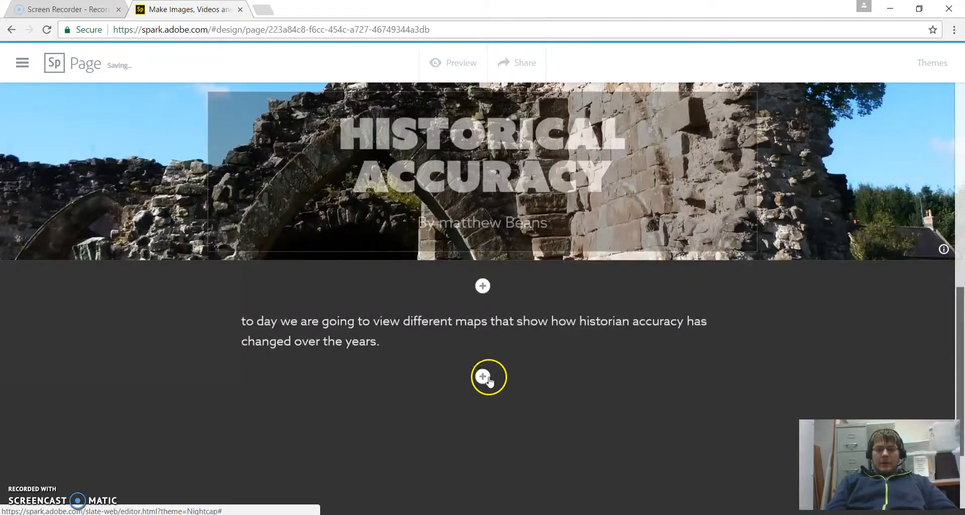
# - Add a button section below the paragraph with the button text "Youtube map video"
pyautogui.click(482, 376)
pyautogui.click(461, 332)
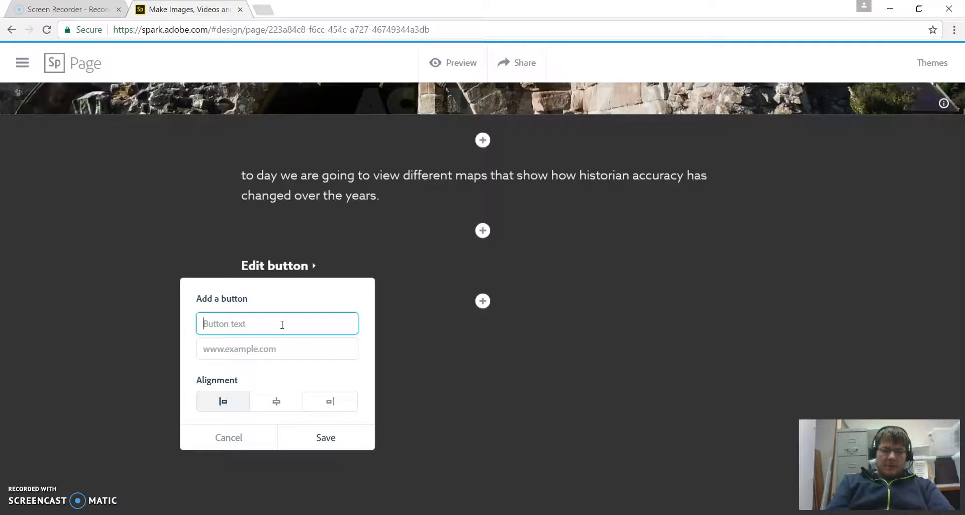
pyautogui.write('Youtub')
pyautogui.click(283, 328)
pyautogui.write('e map v')
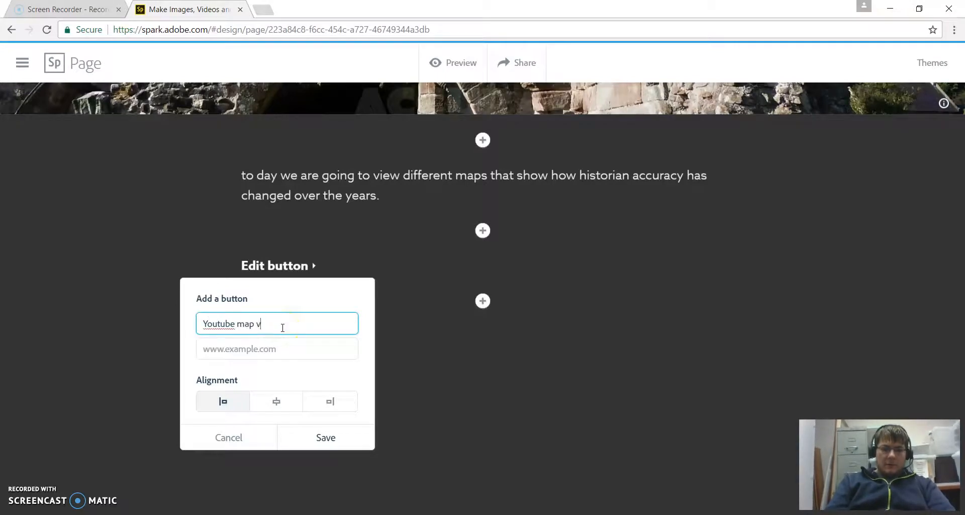
pyautogui.write('ideo')
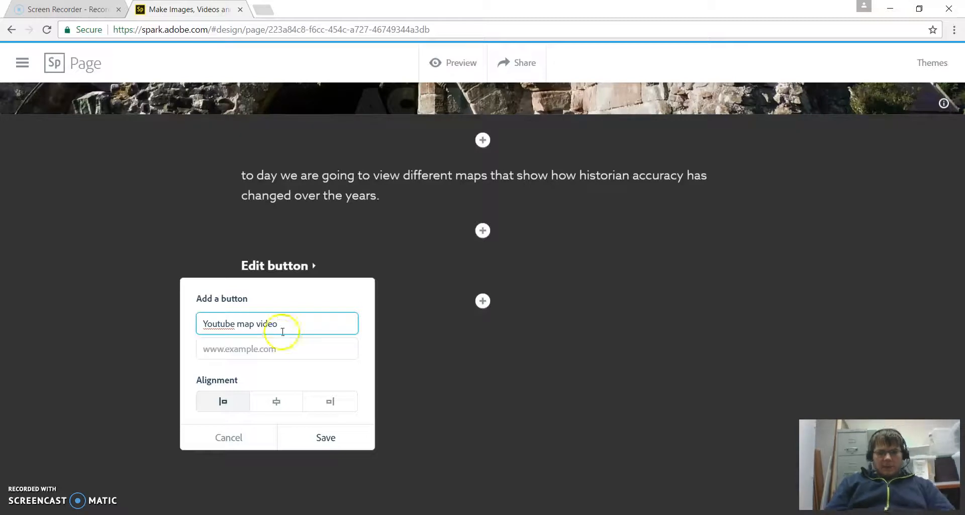
# - Try to save the button with the link "dlfefmneovowowwww." and centered alignment, and cancel the button
pyautogui.click(276, 348)
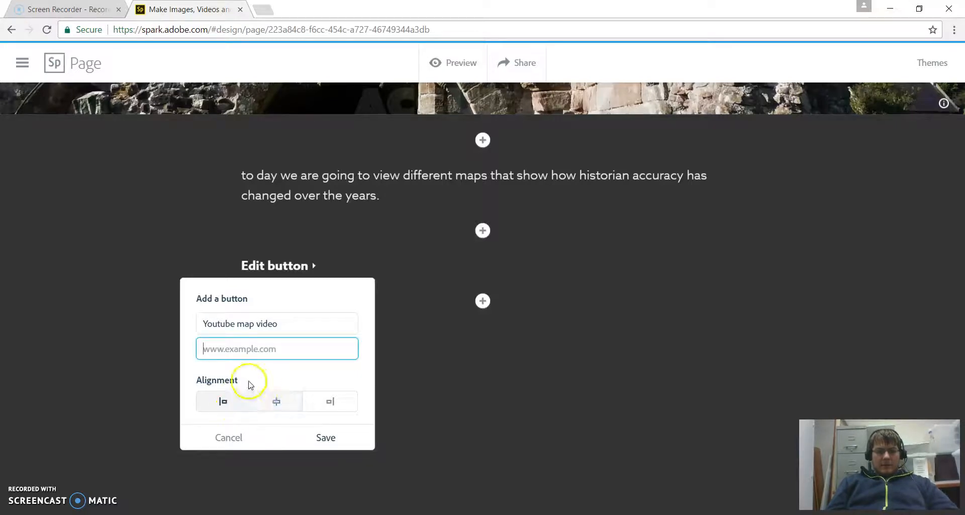
pyautogui.write('dlfefmnqo')
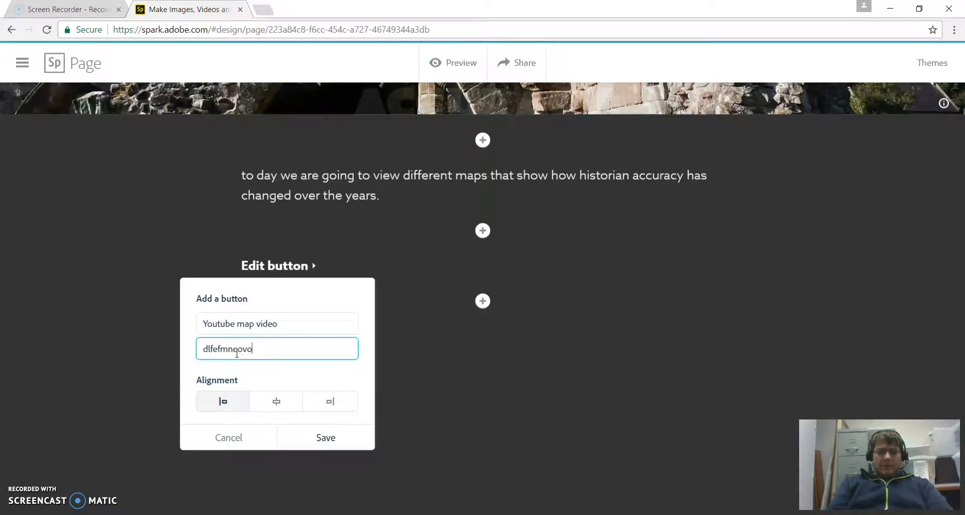
pyautogui.write('vowowwww.')
pyautogui.click(286, 402)
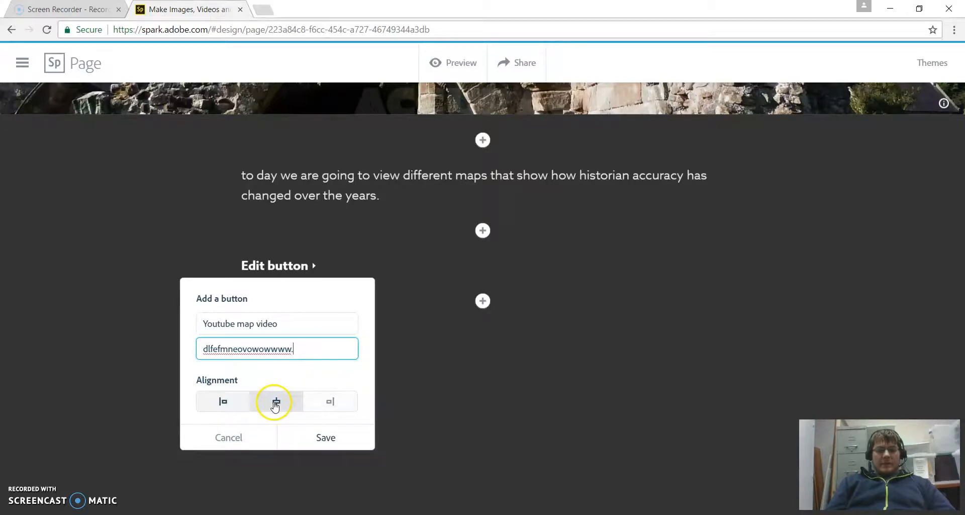
pyautogui.click(276, 405)
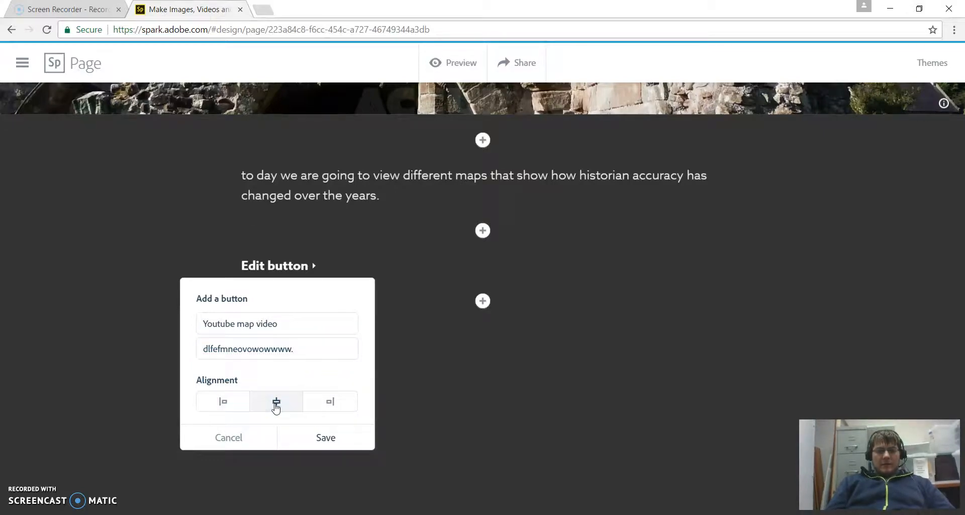
pyautogui.click(334, 440)
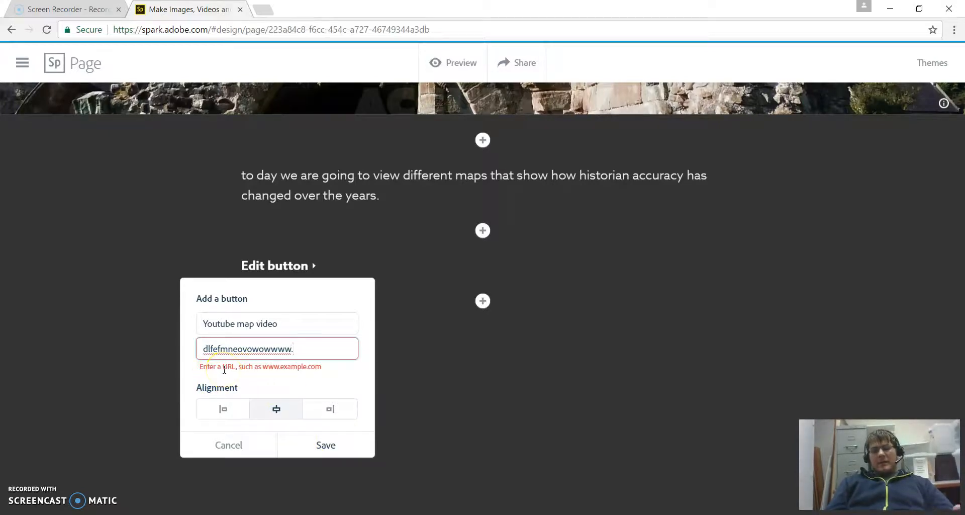
pyautogui.click(287, 349)
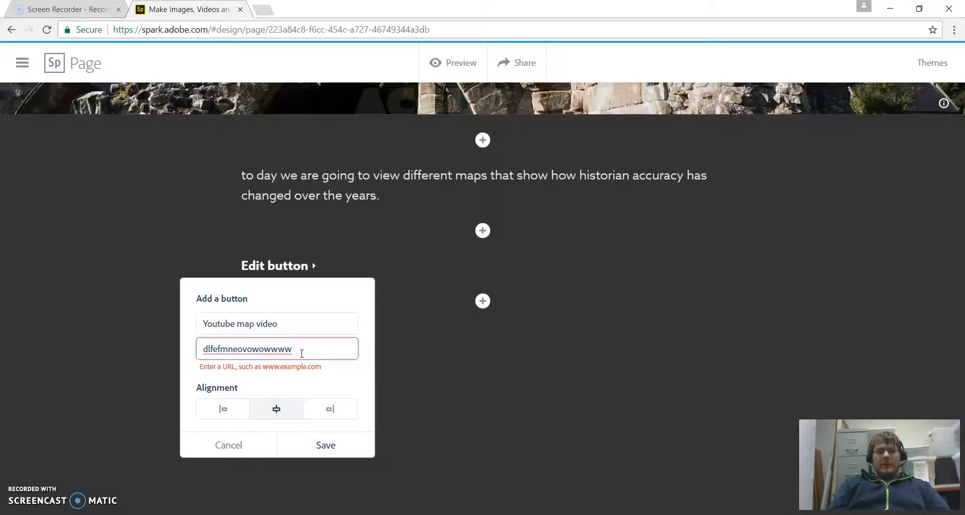
pyautogui.click(231, 446)
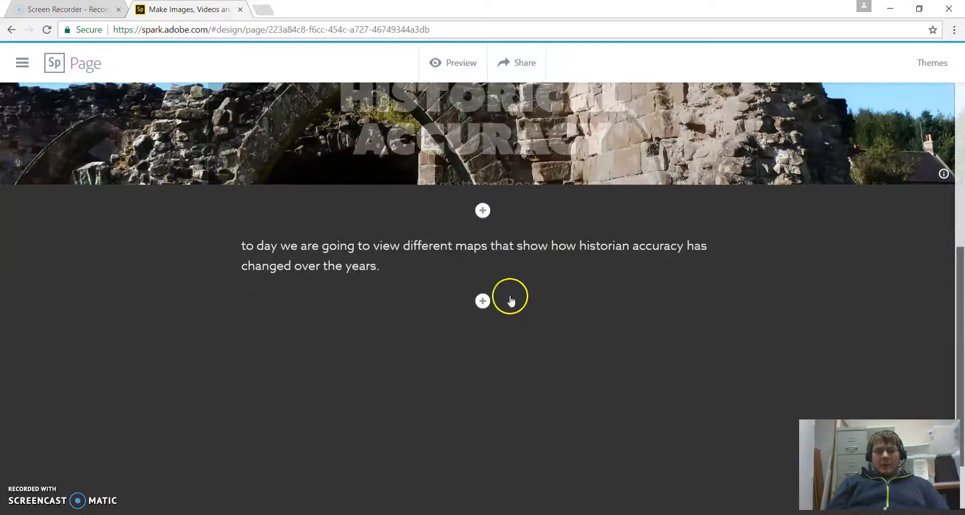
pyautogui.moveTo(962, 375); pyautogui.dragTo(962, 418)
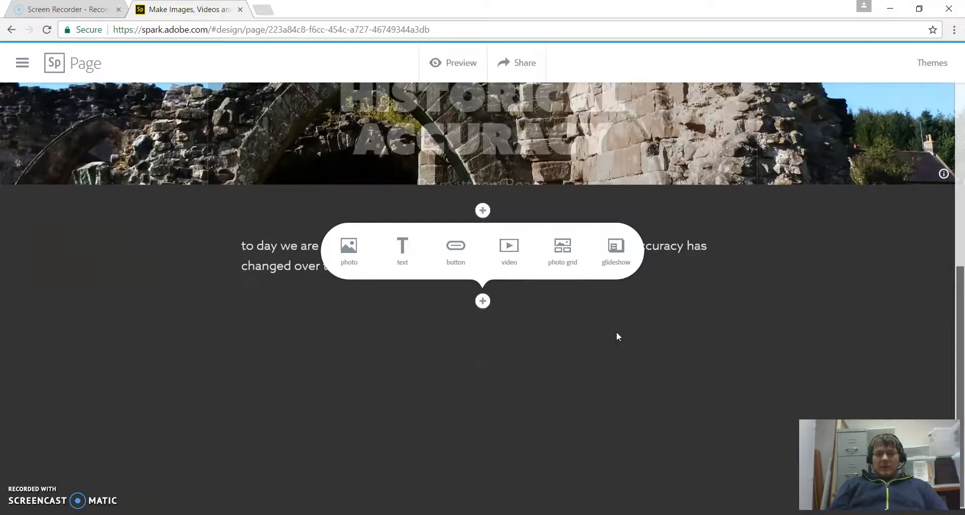
pyautogui.click(950, 309)
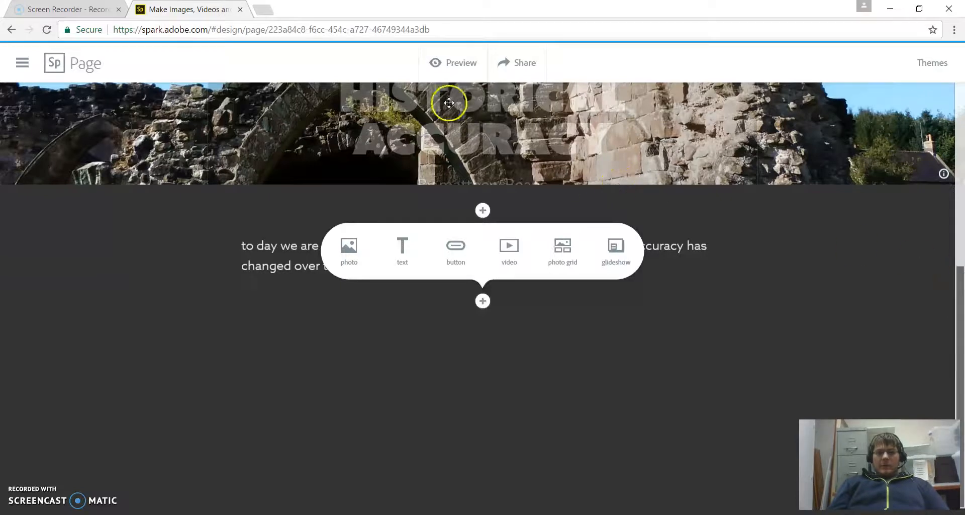
pyautogui.click(459, 61)
# - Review the page's publishing details and available categories in the share options and close them without publishing
pyautogui.click(507, 68)
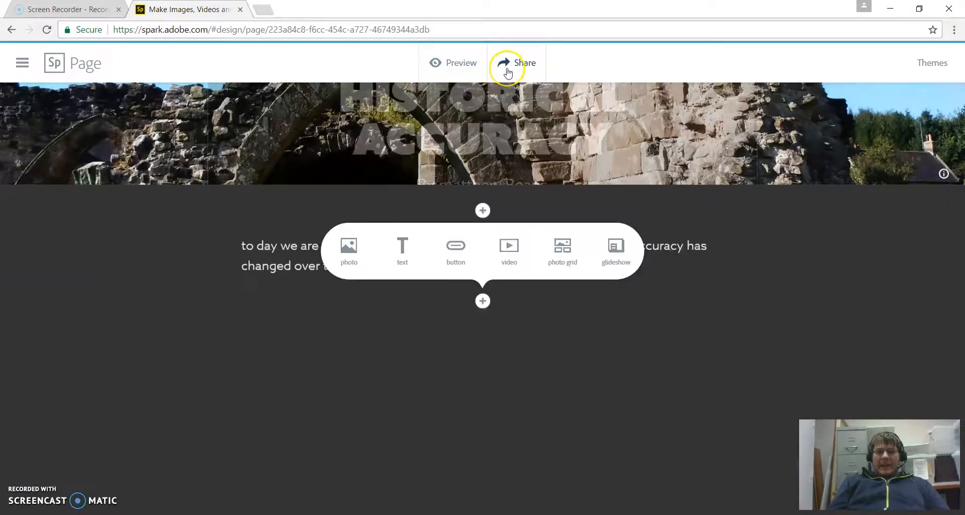
pyautogui.click(508, 71)
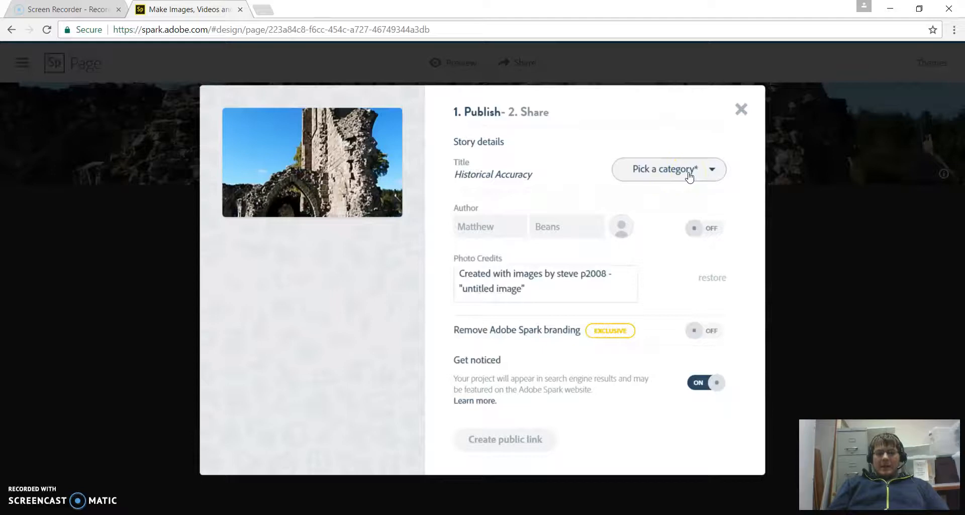
pyautogui.click(689, 171)
pyautogui.click(647, 312)
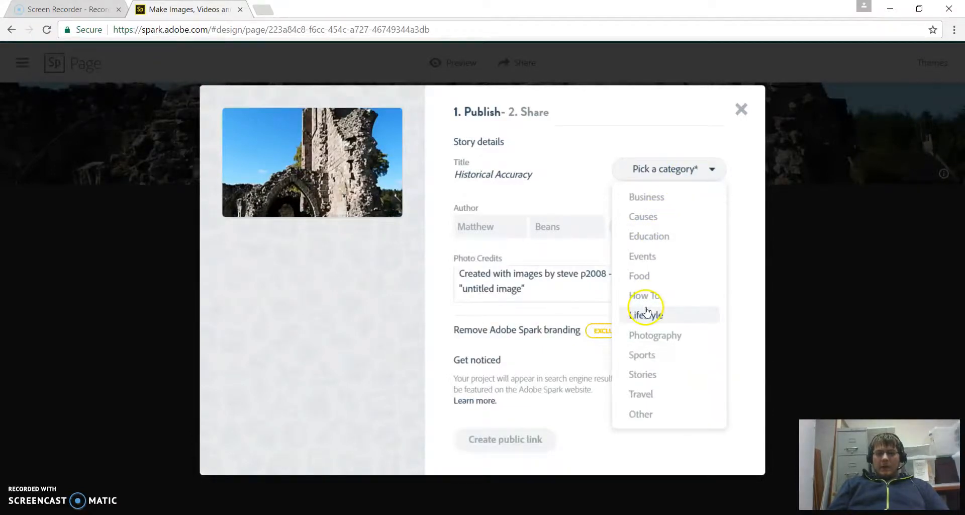
pyautogui.click(594, 170)
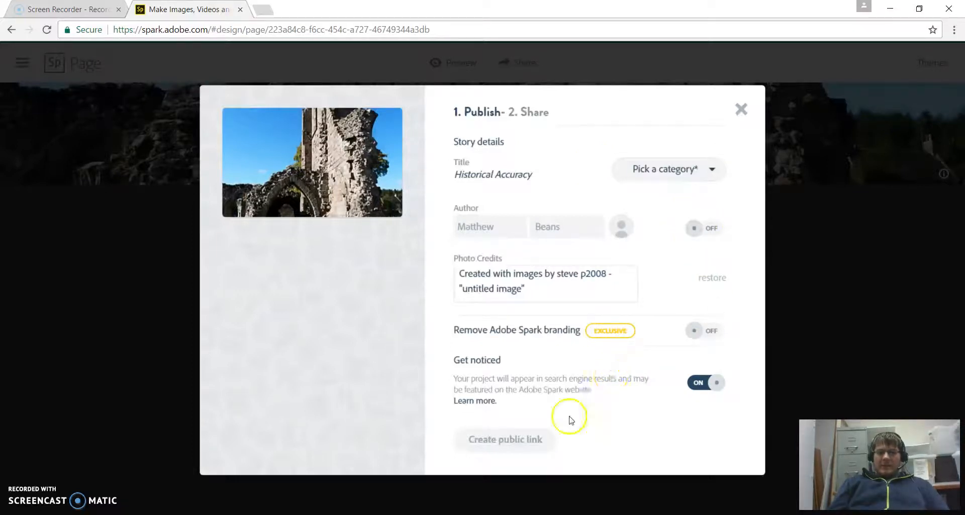
pyautogui.click(742, 110)
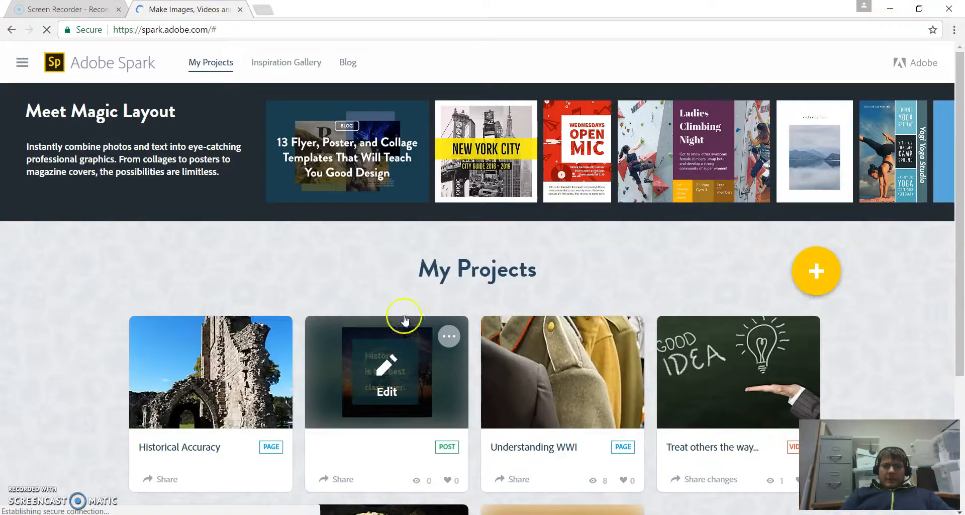
# - Open the site navigation with the new-project options from the My Projects page
pyautogui.click(16, 63)
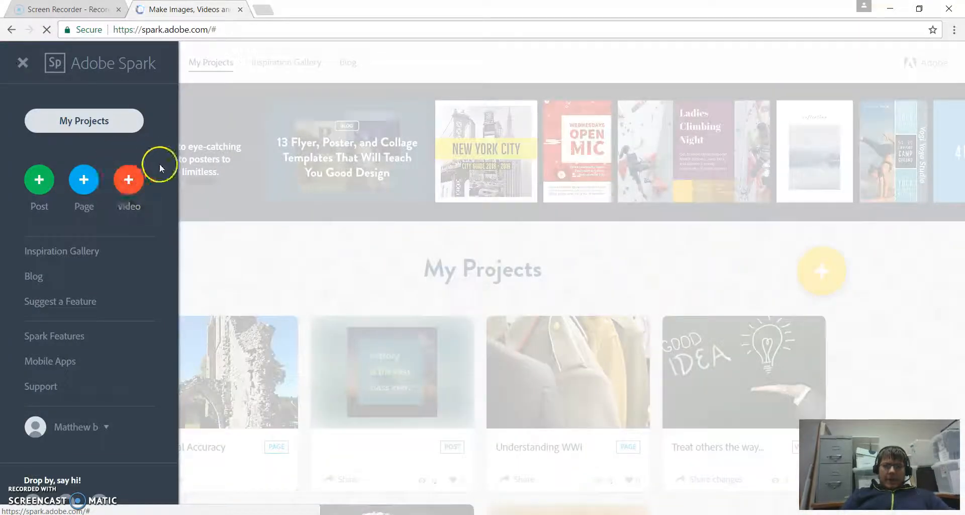